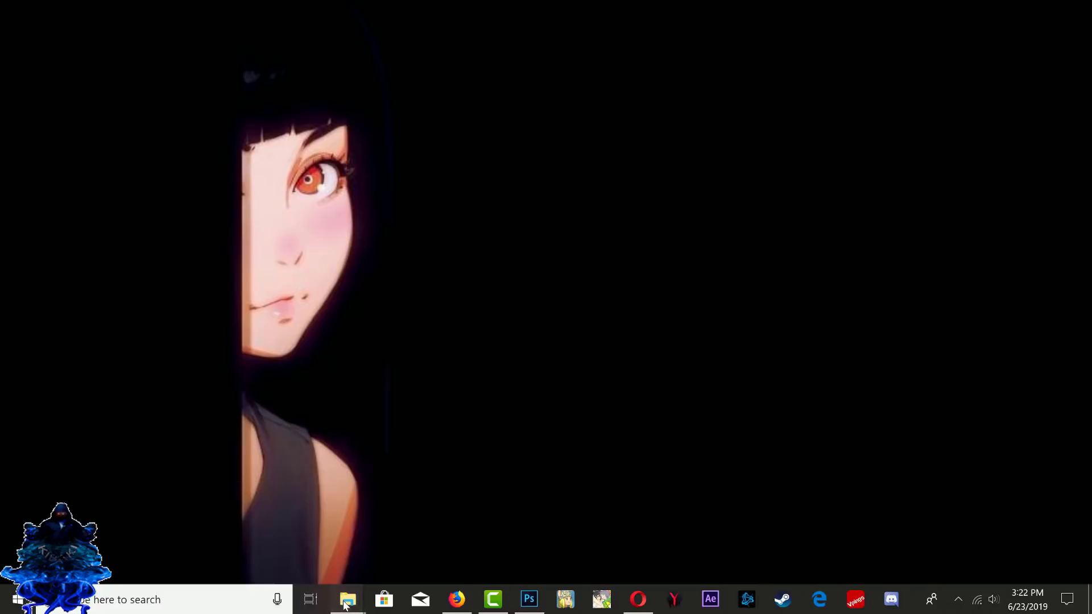
- Bring up the Asuras Wrath download folder and look over archive parts r00 through r30
{"action": "mouse_move", "coordinate": [347, 599]}
{"action": "left_click", "coordinate": [268, 529]}
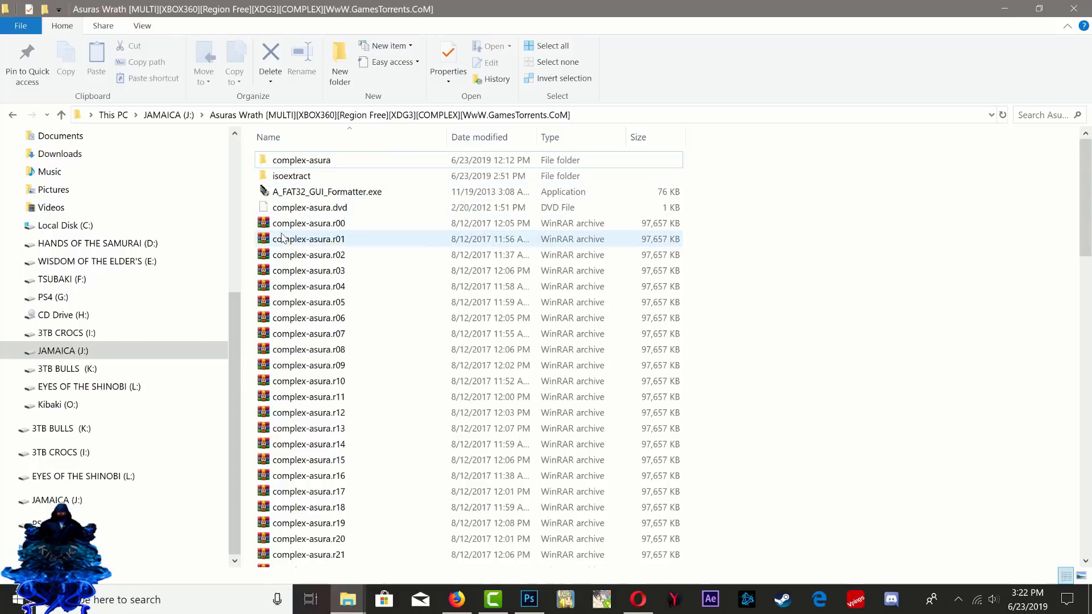
{"action": "left_click_drag", "start_coordinate": [258, 224], "coordinate": [367, 539]}
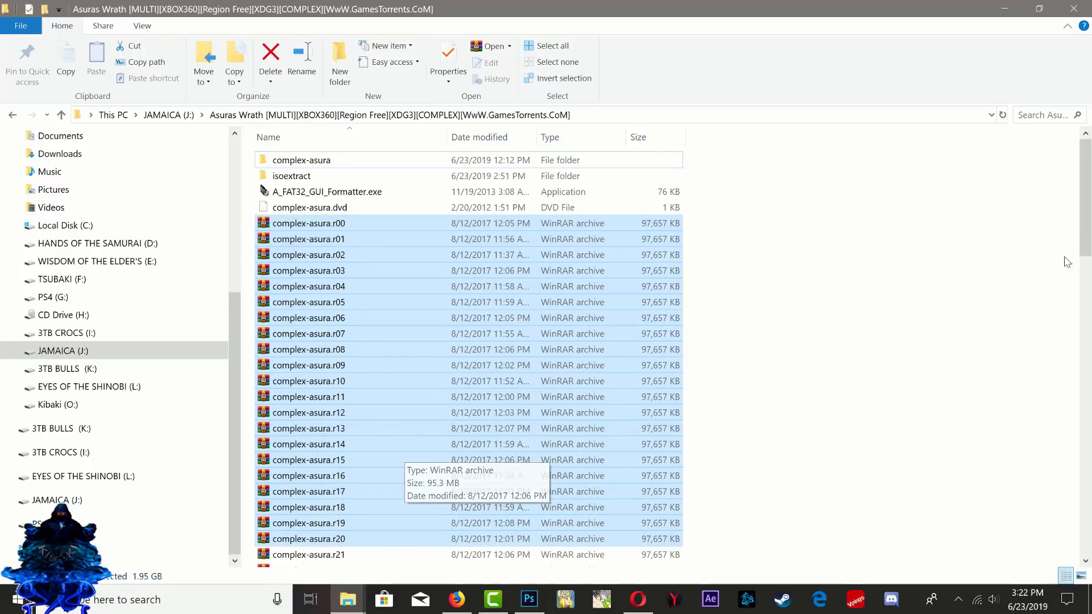
{"action": "left_click_drag", "start_coordinate": [1088, 222], "coordinate": [1087, 332]}
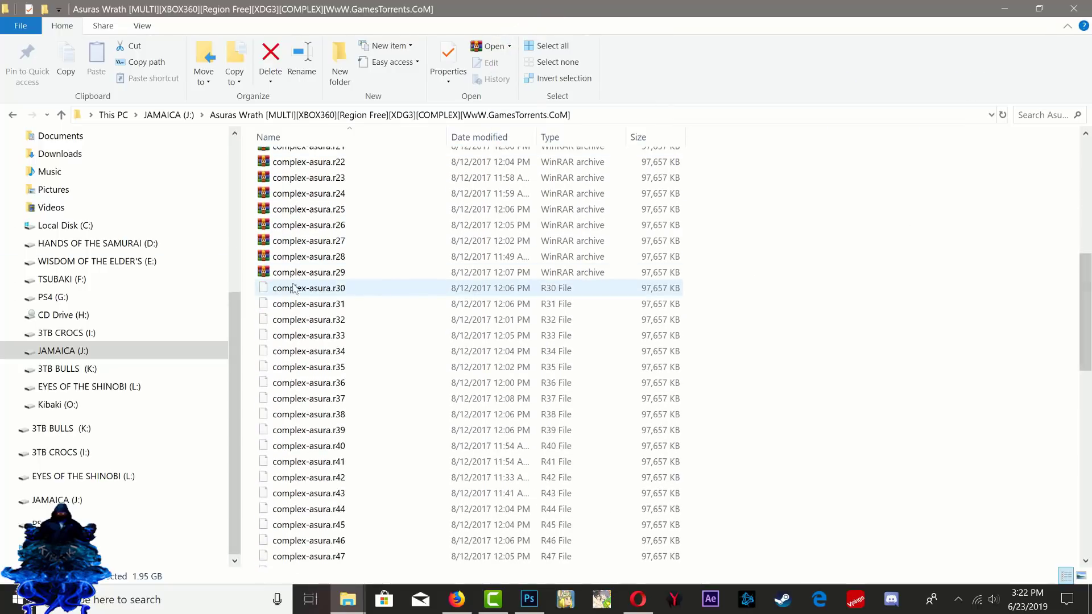
{"action": "left_click_drag", "start_coordinate": [246, 285], "coordinate": [312, 227]}
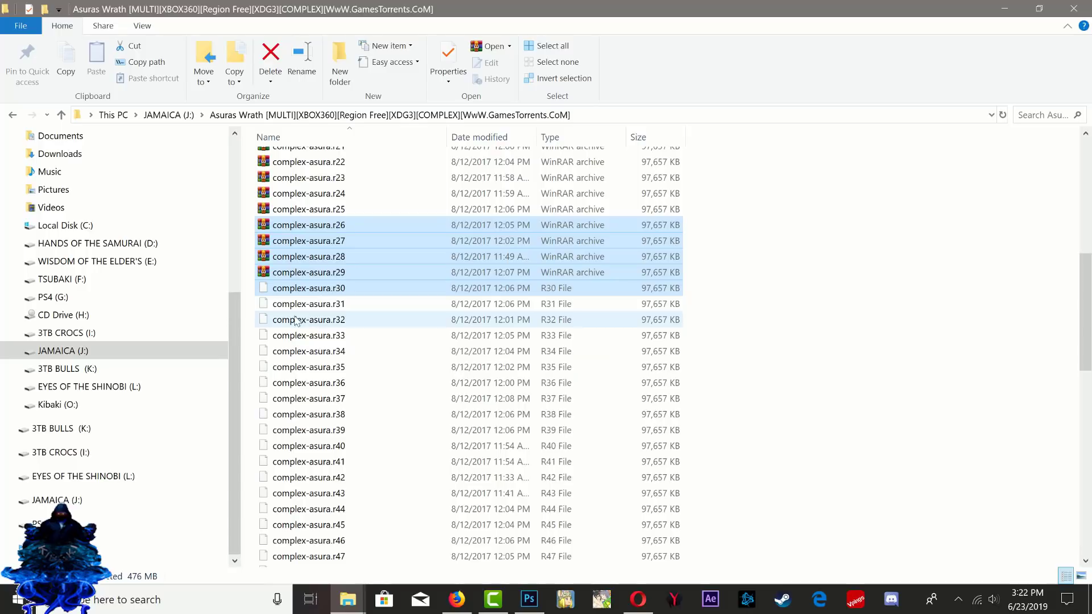
{"action": "left_click_drag", "start_coordinate": [1087, 298], "coordinate": [1088, 186]}
{"action": "left_click", "coordinate": [768, 250]}
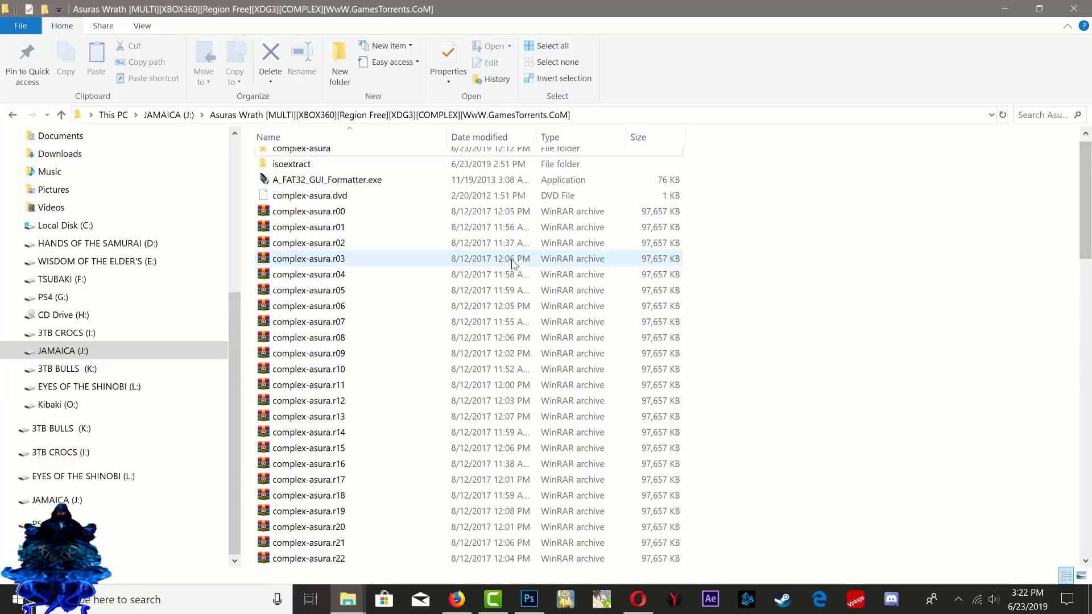
- Check complex-asura.r00's extraction options without extracting, view the complex-asura ISO folder, then return
{"action": "right_click", "coordinate": [321, 214]}
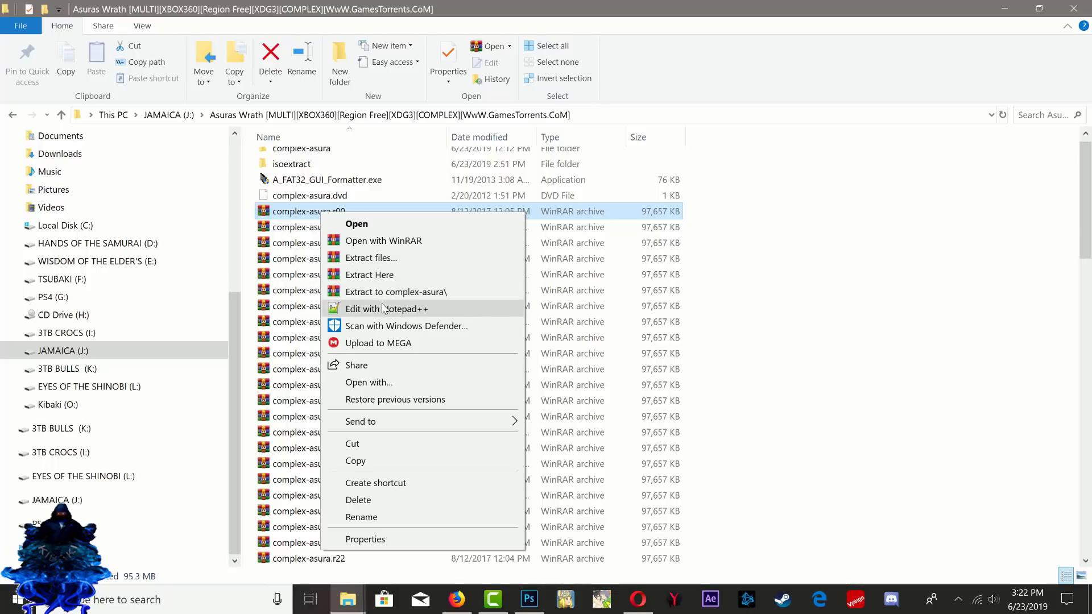
{"action": "left_click", "coordinate": [879, 283]}
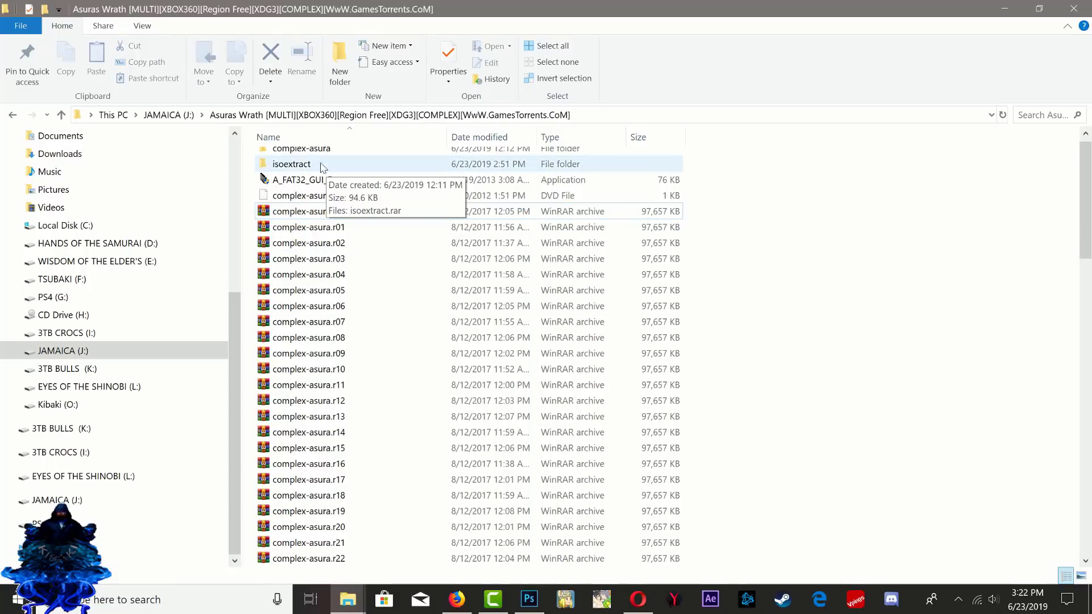
{"action": "double_click", "coordinate": [305, 151]}
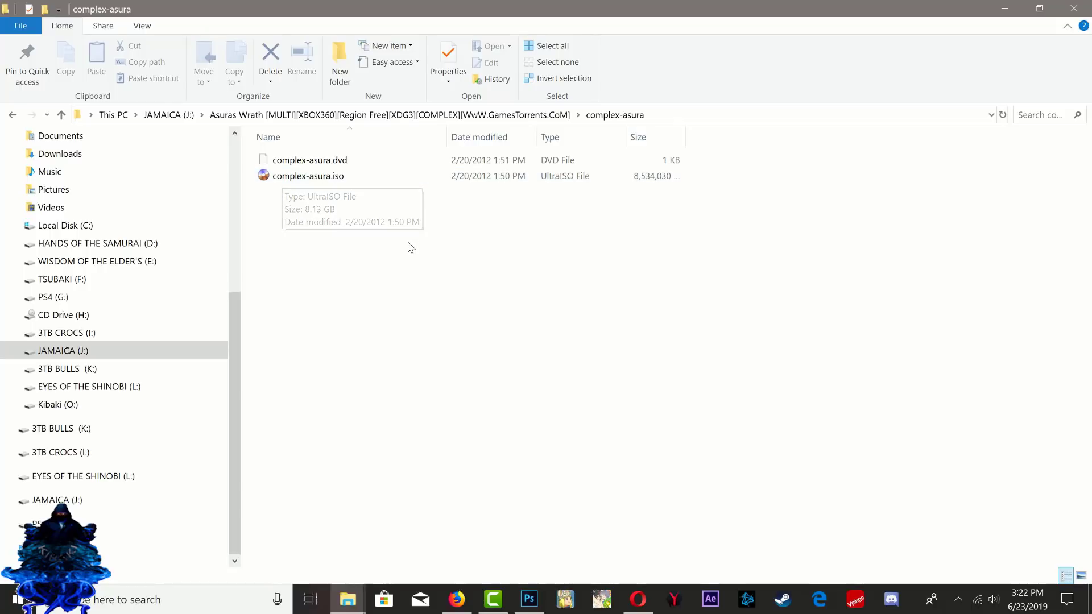
{"action": "left_click", "coordinate": [13, 115]}
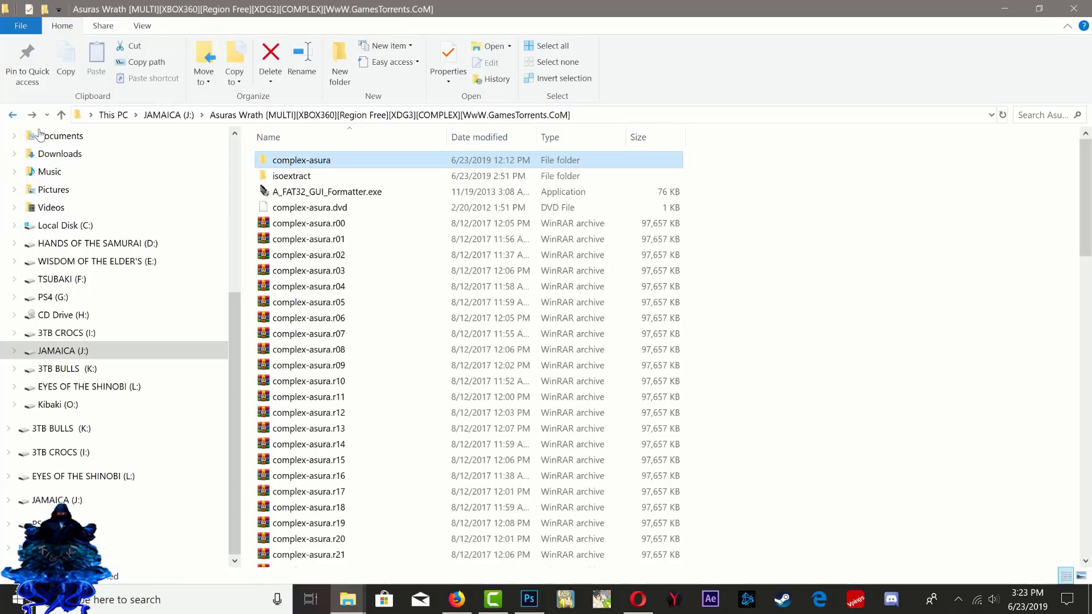
{"action": "left_click", "coordinate": [819, 260]}
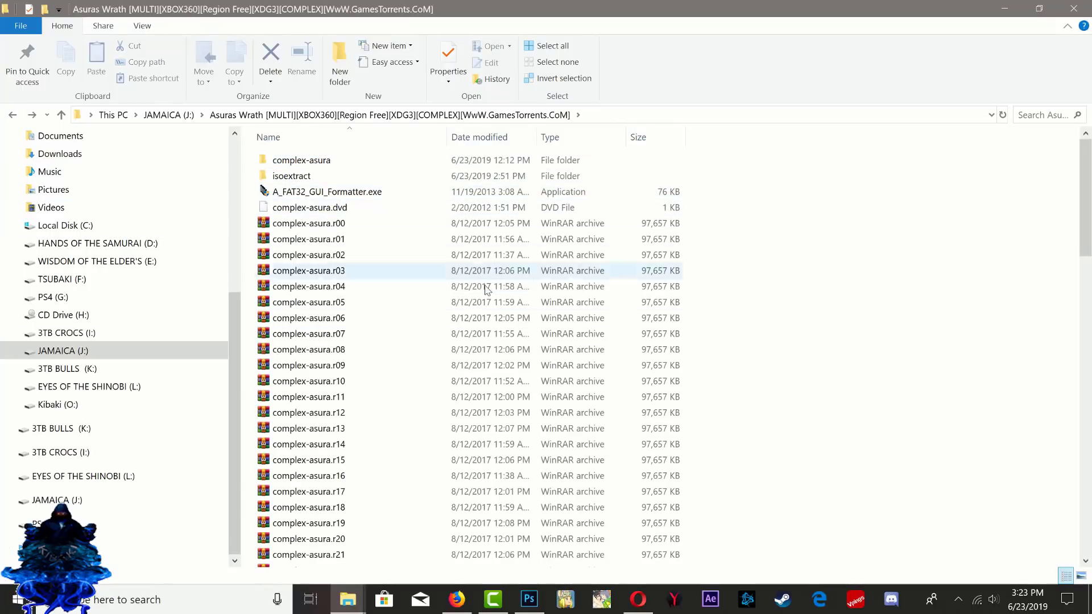
{"action": "mouse_move", "coordinate": [348, 600]}
{"action": "left_click", "coordinate": [426, 532]}
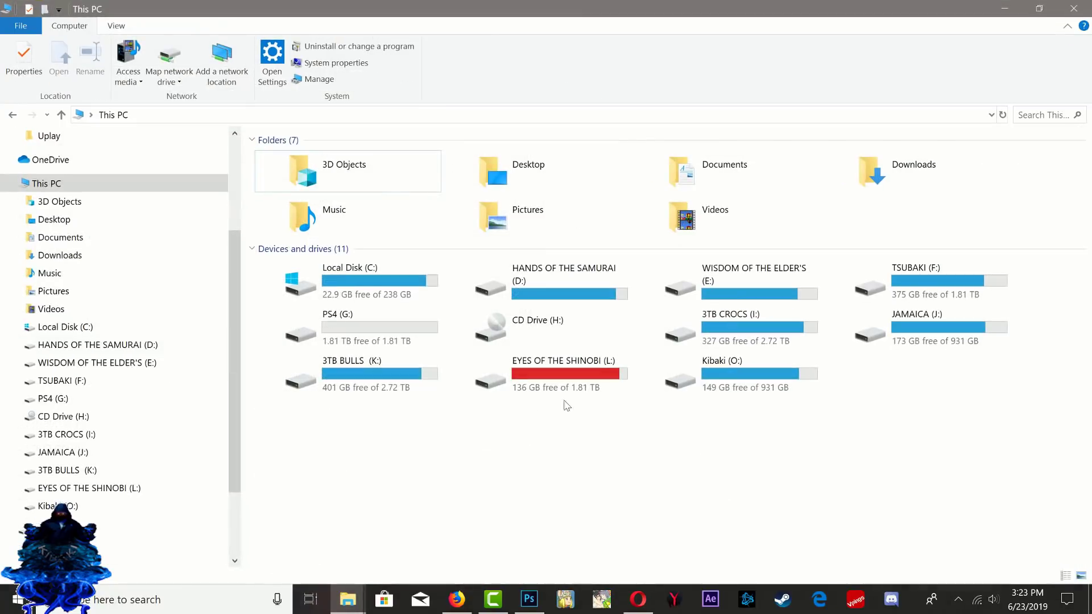
{"action": "right_click", "coordinate": [373, 333]}
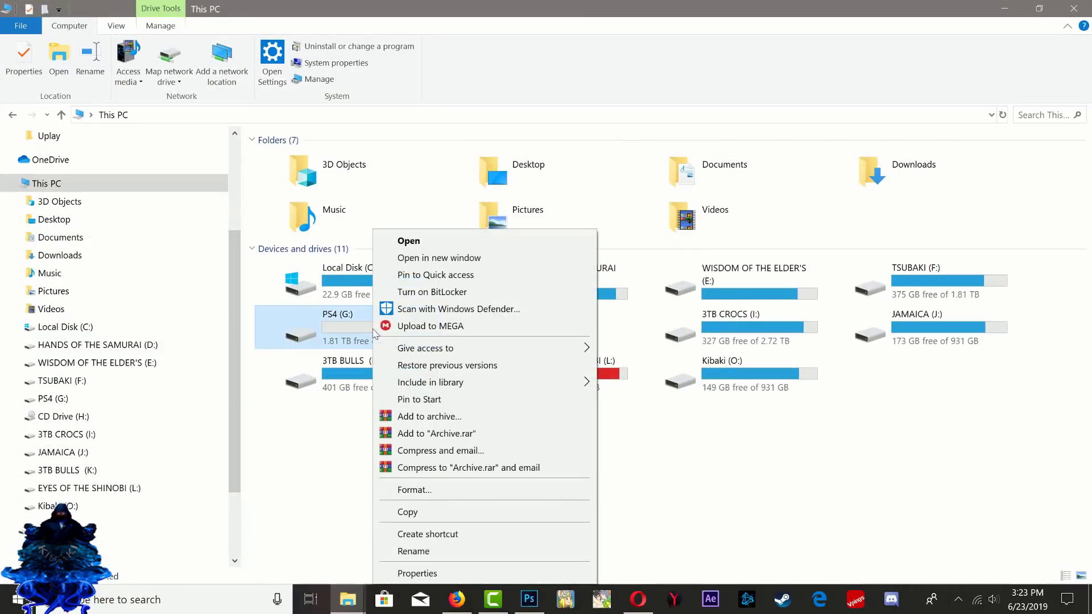
{"action": "left_click", "coordinate": [424, 573]}
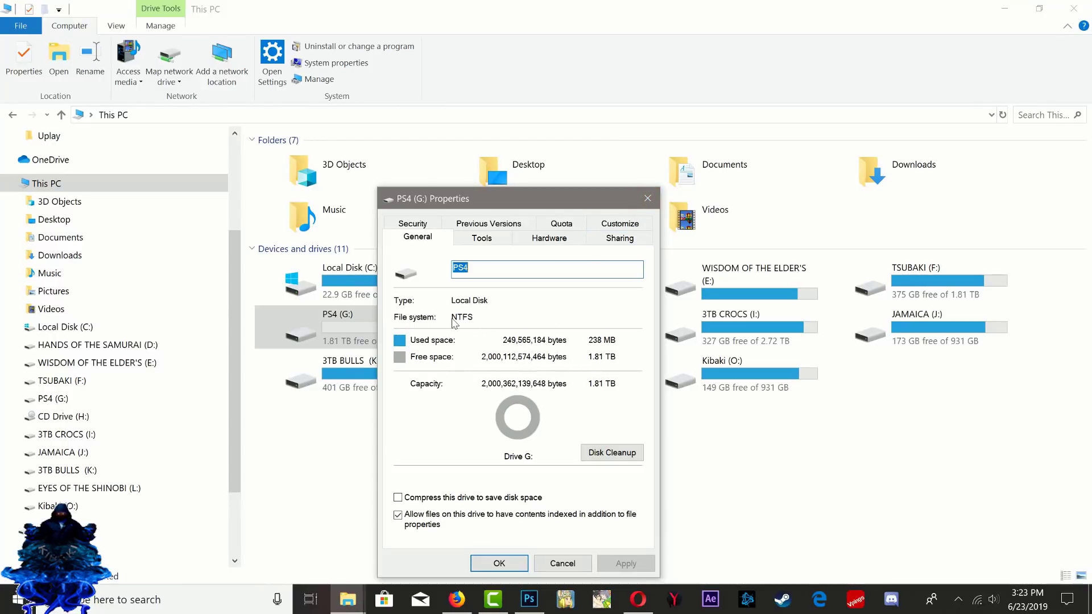
{"action": "left_click", "coordinate": [648, 198]}
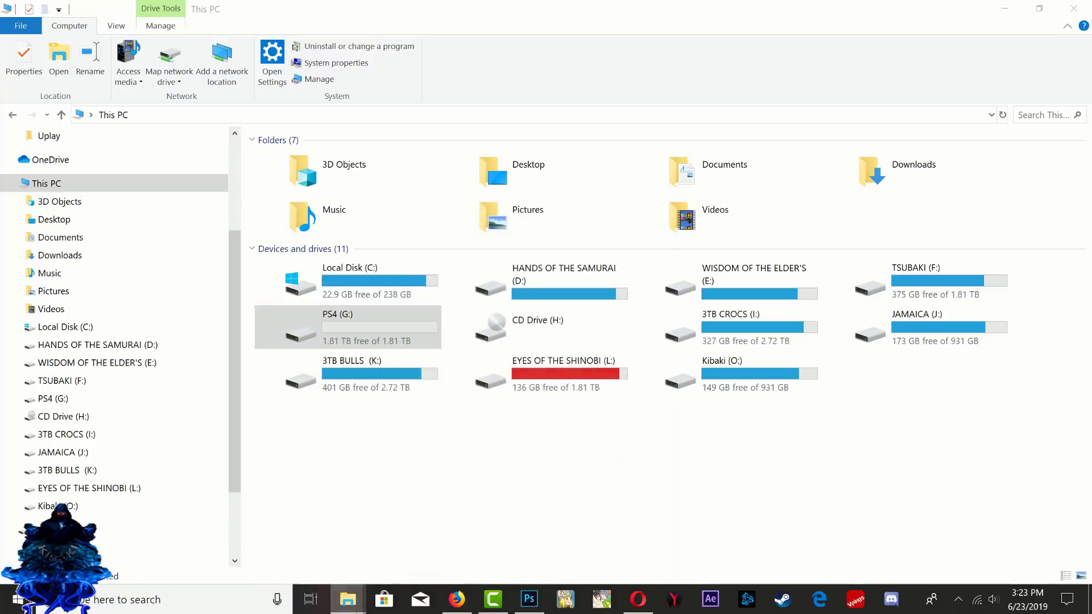
{"action": "mouse_move", "coordinate": [348, 599]}
{"action": "left_click", "coordinate": [323, 574]}
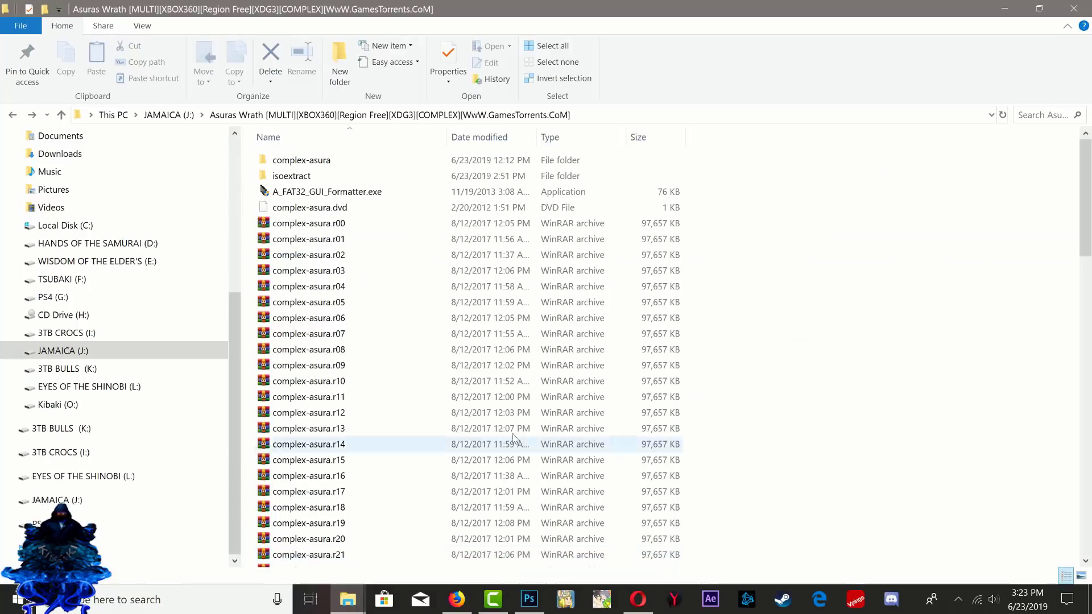
- Format the PS4 drive G: as FAT32 with 32768 allocation units, then close the formatter
{"action": "double_click", "coordinate": [311, 194]}
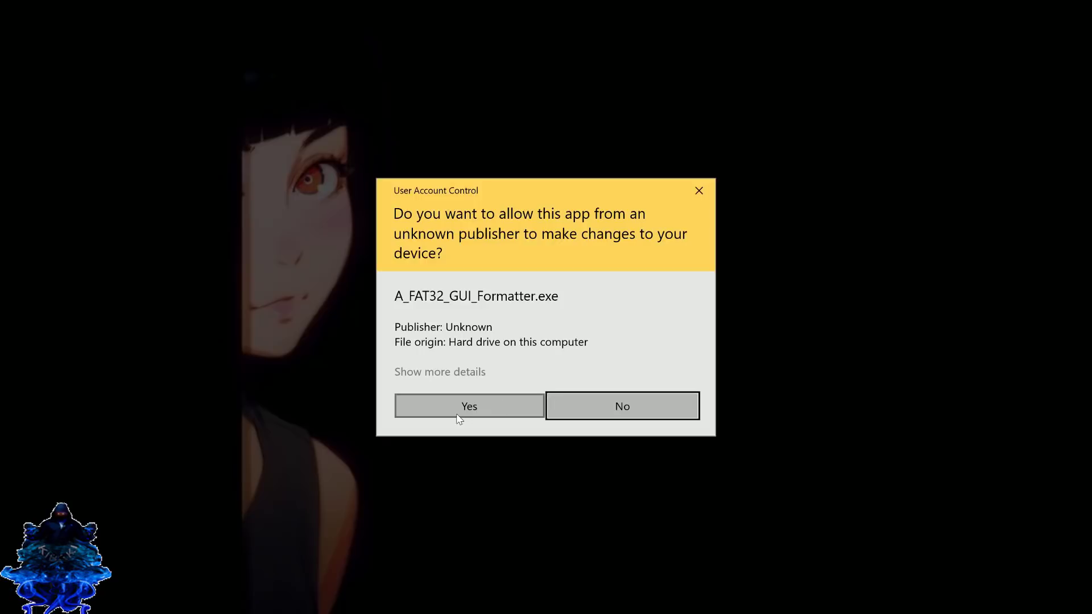
{"action": "left_click", "coordinate": [458, 414]}
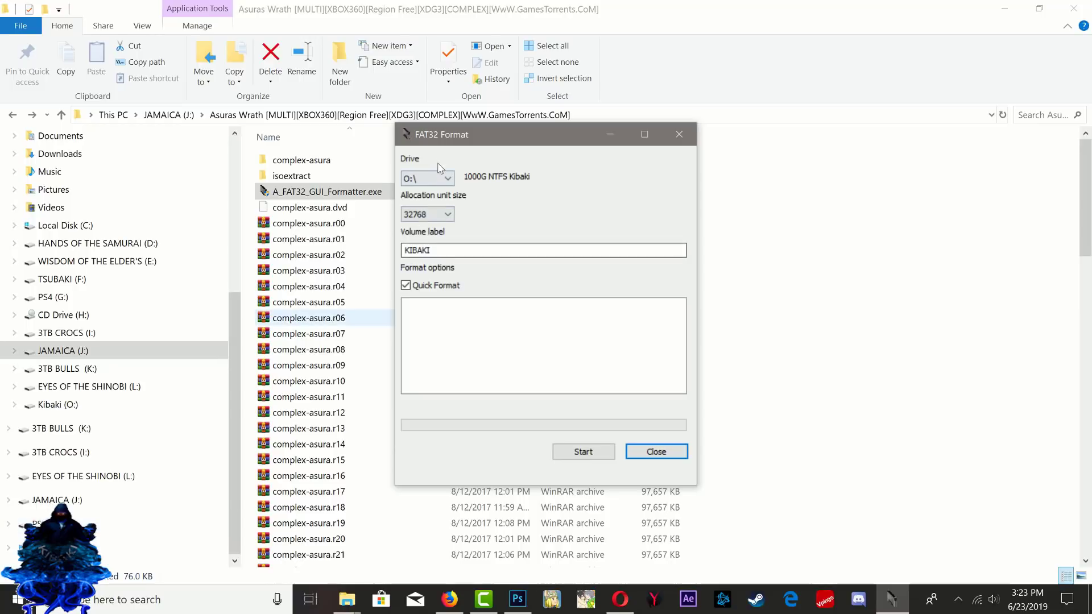
{"action": "left_click", "coordinate": [441, 178]}
{"action": "left_click", "coordinate": [428, 231]}
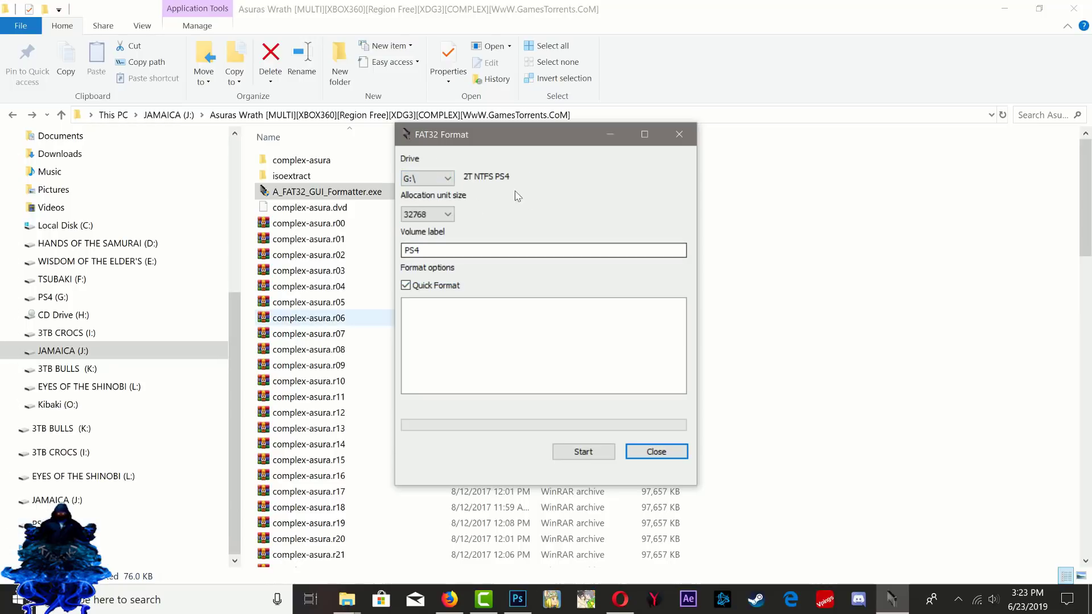
{"action": "left_click", "coordinate": [572, 454]}
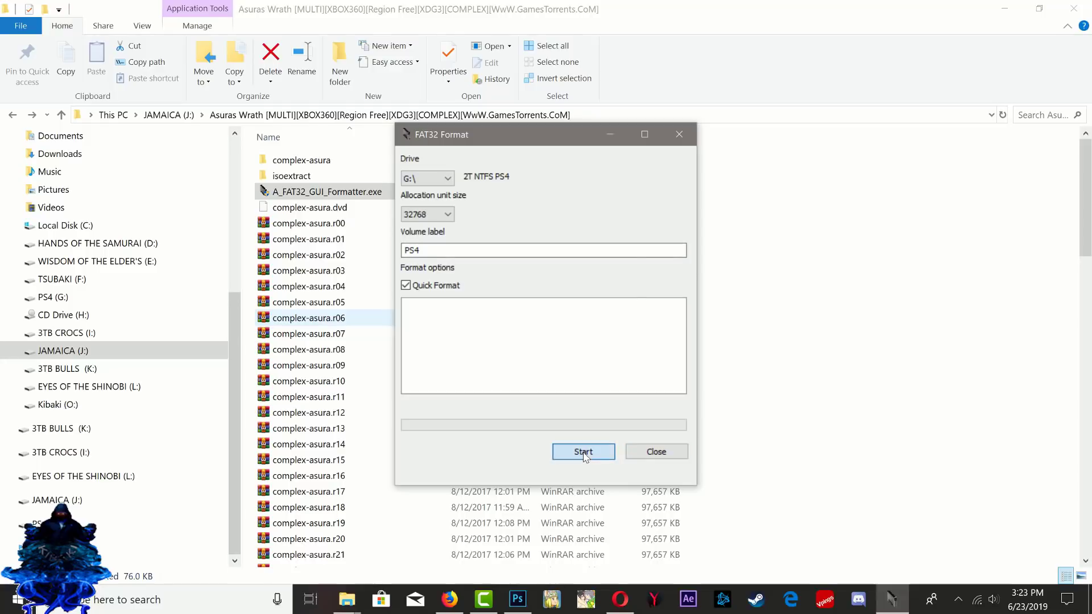
{"action": "left_click", "coordinate": [536, 347]}
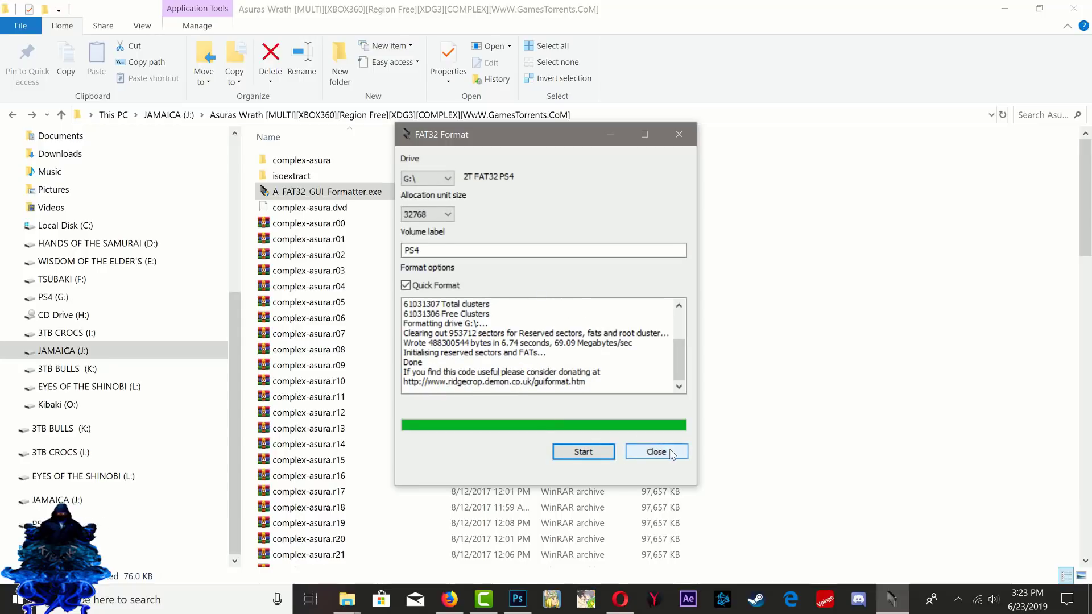
{"action": "left_click", "coordinate": [656, 452]}
{"action": "mouse_move", "coordinate": [352, 601]}
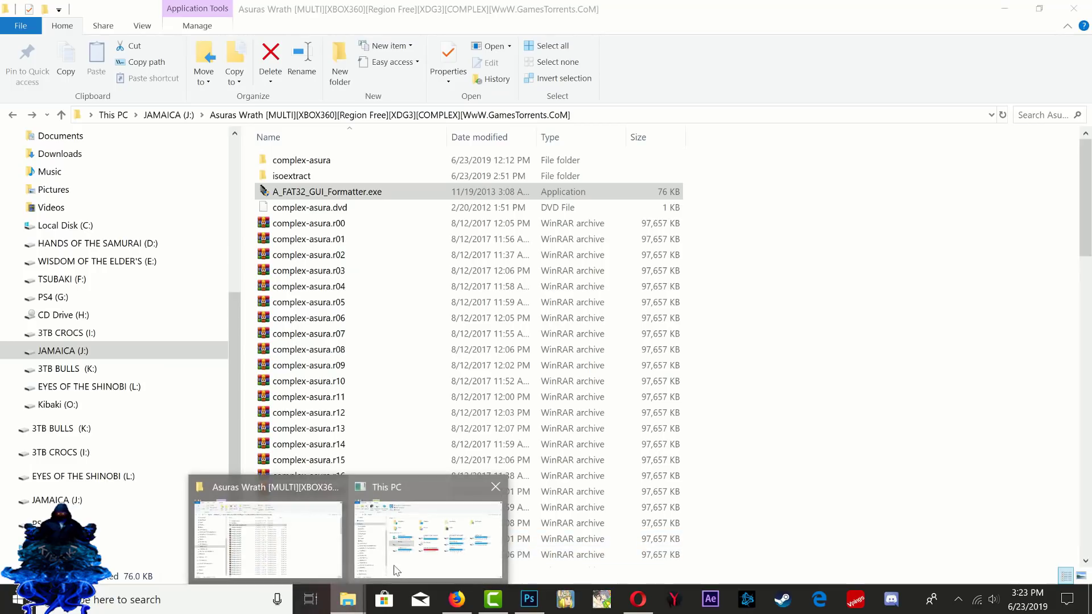
{"action": "left_click", "coordinate": [397, 570]}
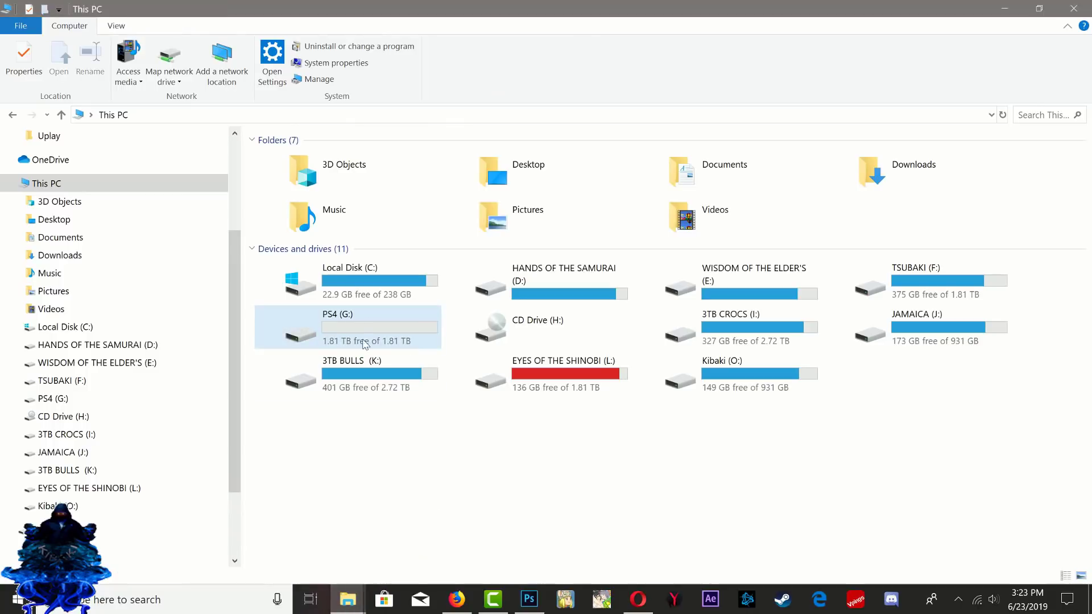
{"action": "right_click", "coordinate": [365, 344]}
{"action": "left_click", "coordinate": [408, 574]}
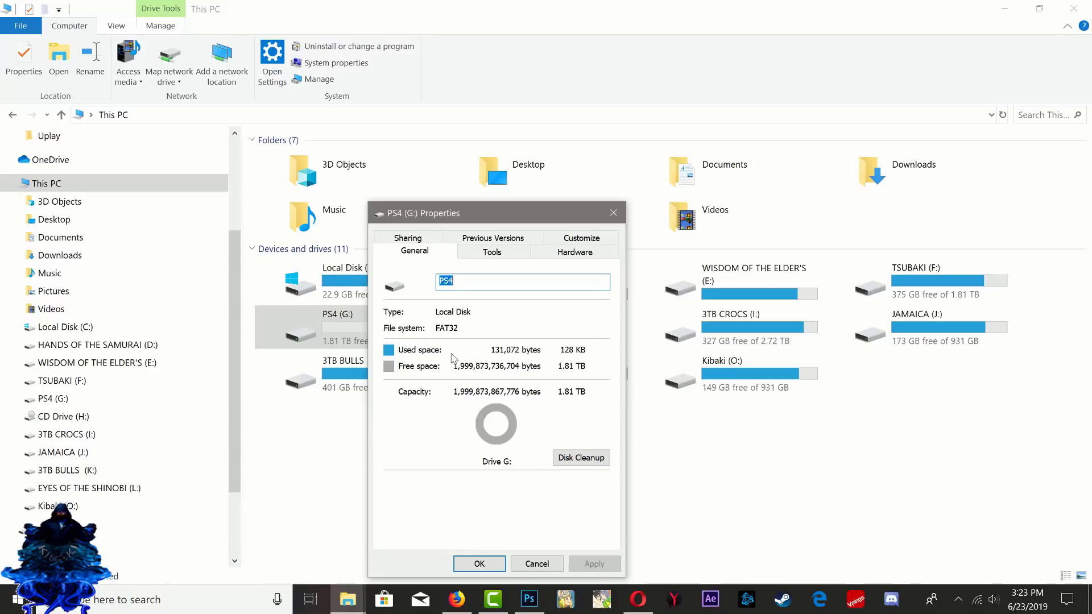
{"action": "left_click", "coordinate": [614, 213]}
{"action": "left_click", "coordinate": [410, 512]}
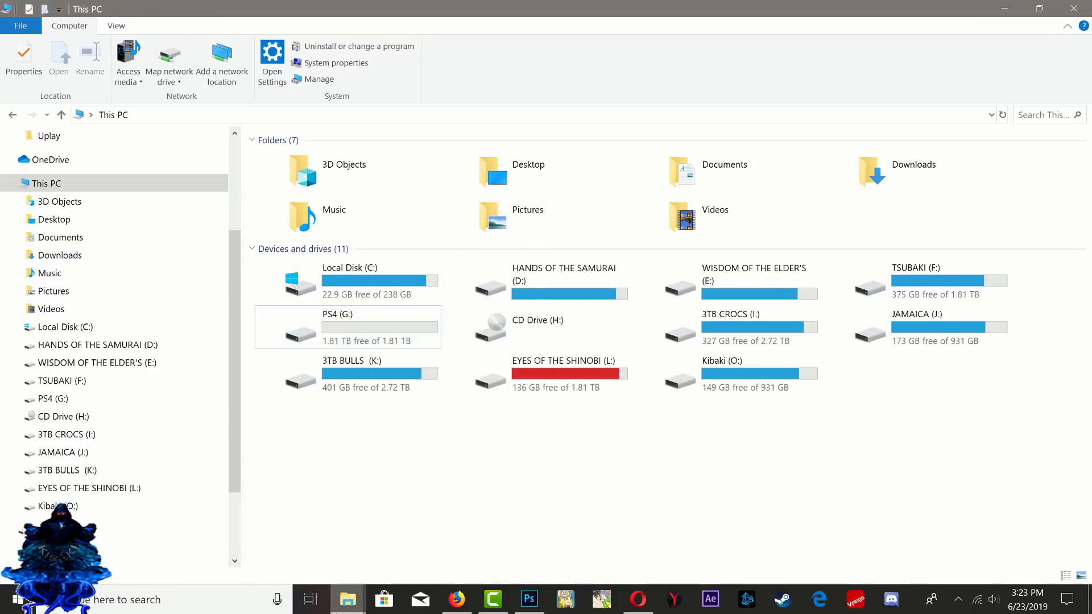
{"action": "mouse_move", "coordinate": [349, 612]}
{"action": "left_click", "coordinate": [270, 538]}
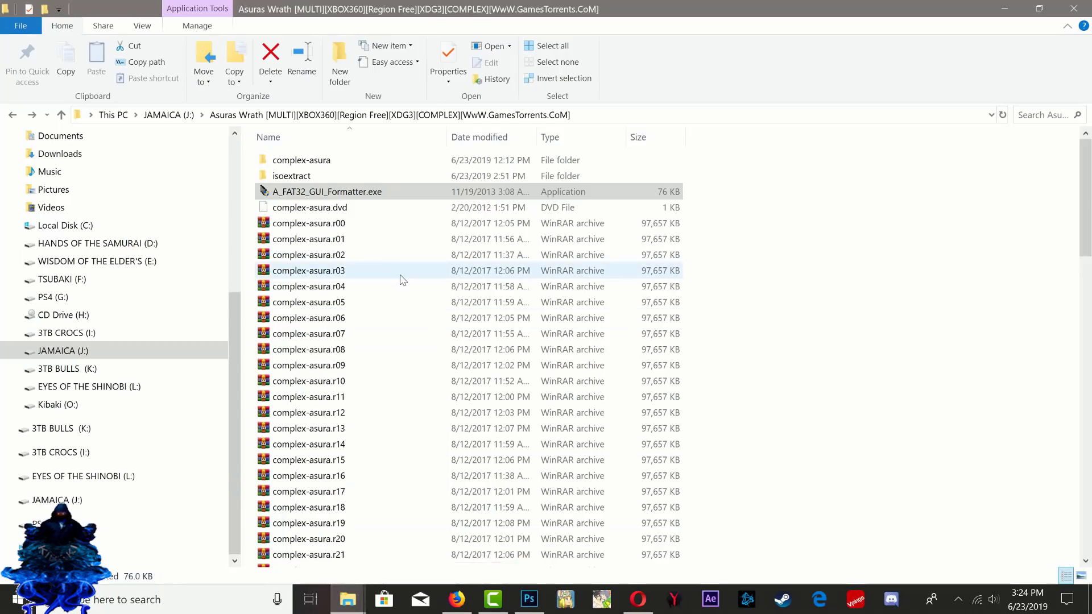
- Extract isoextract.rar into its own folder with Extract Here
{"action": "double_click", "coordinate": [302, 177]}
{"action": "left_click", "coordinate": [303, 161]}
{"action": "right_click", "coordinate": [293, 166]}
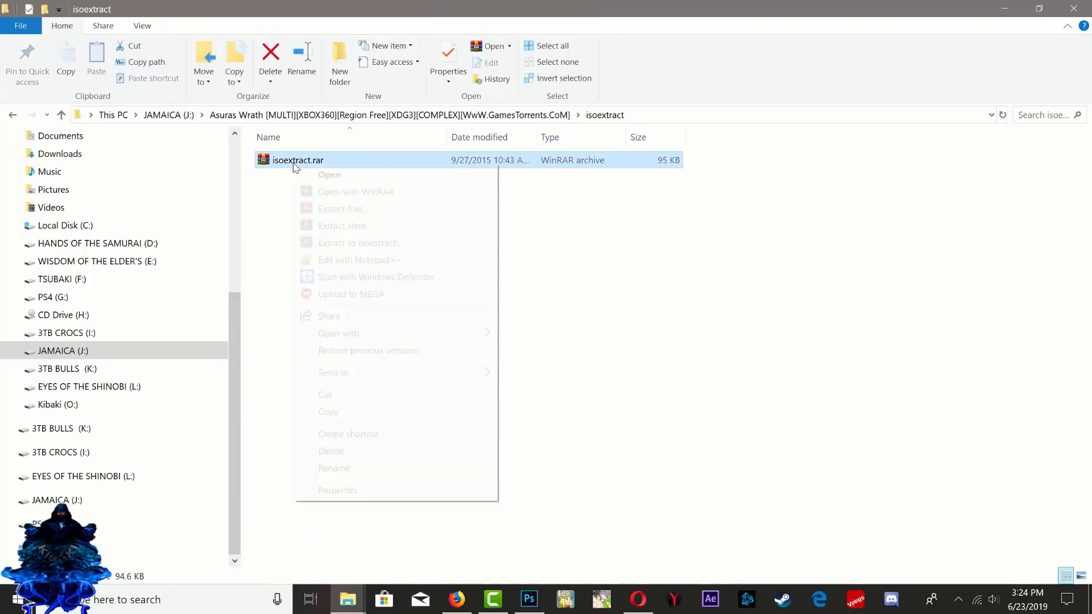
{"action": "left_click", "coordinate": [343, 226]}
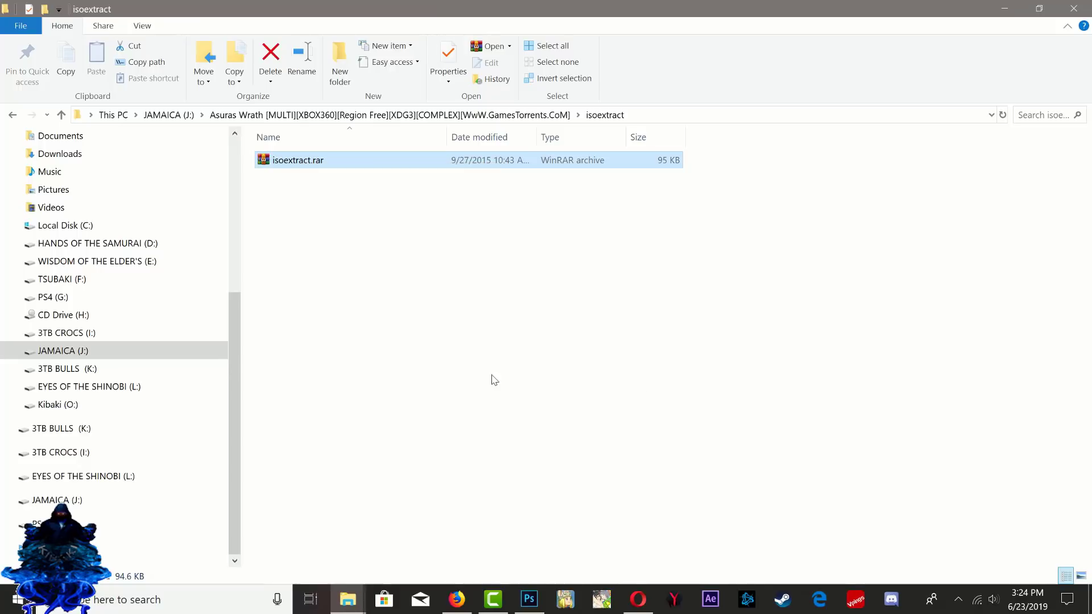
- Run XBOX360 ISO Extract.exe from the extracted isoextract folder as administrator
{"action": "left_click", "coordinate": [291, 161]}
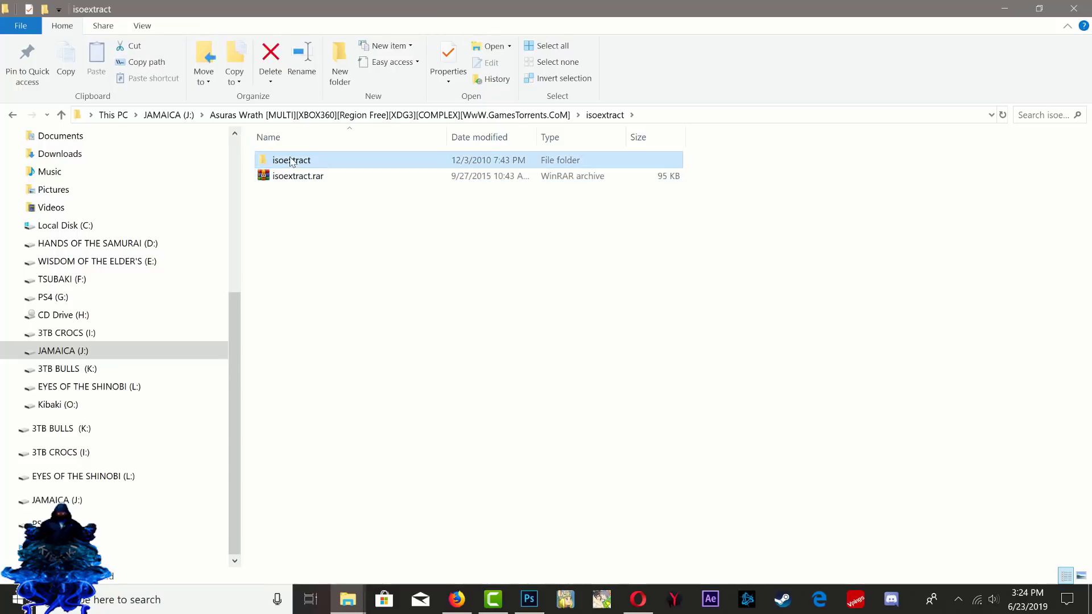
{"action": "double_click", "coordinate": [291, 160]}
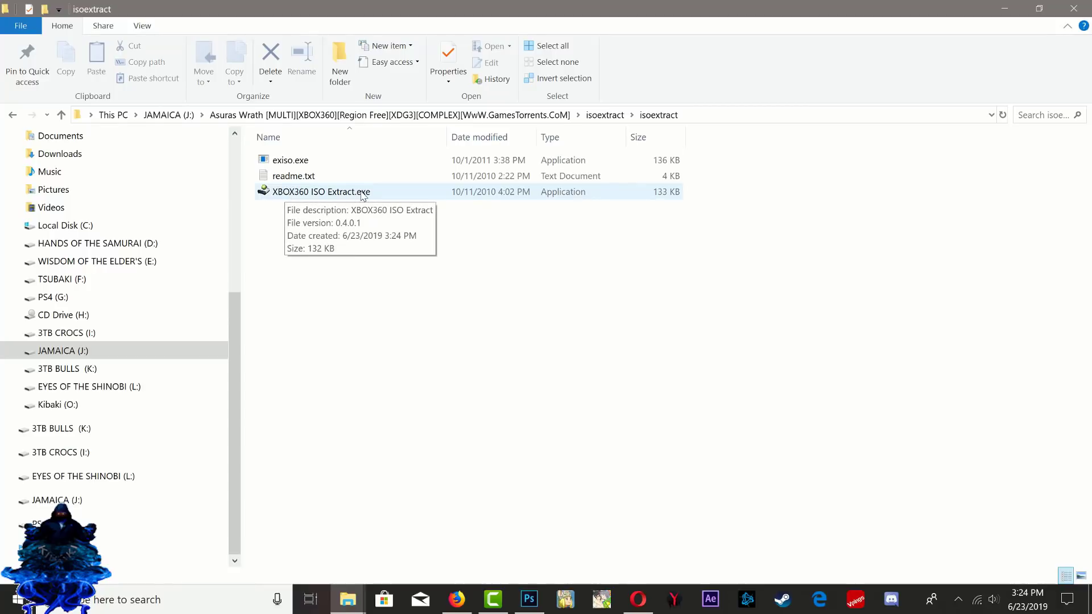
{"action": "right_click", "coordinate": [343, 193]}
{"action": "left_click", "coordinate": [364, 223]}
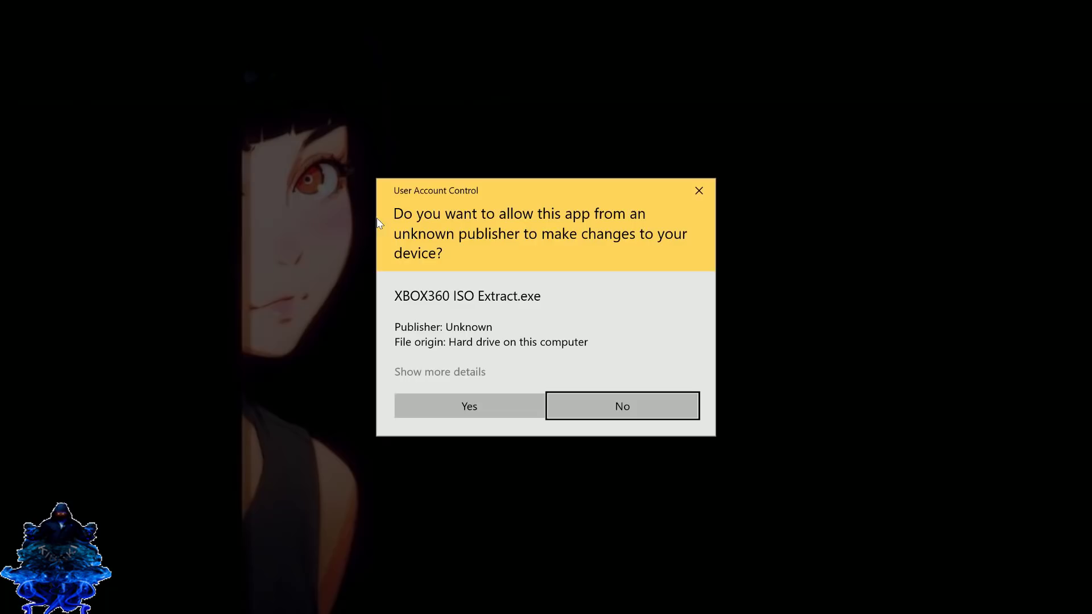
{"action": "left_click", "coordinate": [477, 396]}
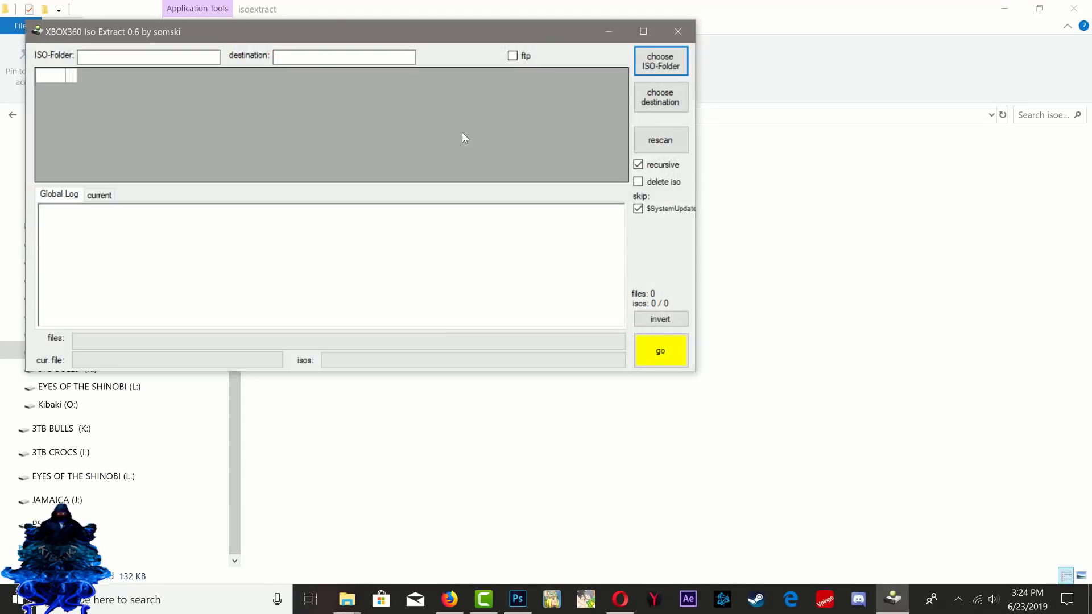
{"action": "left_click_drag", "start_coordinate": [324, 37], "coordinate": [560, 146]}
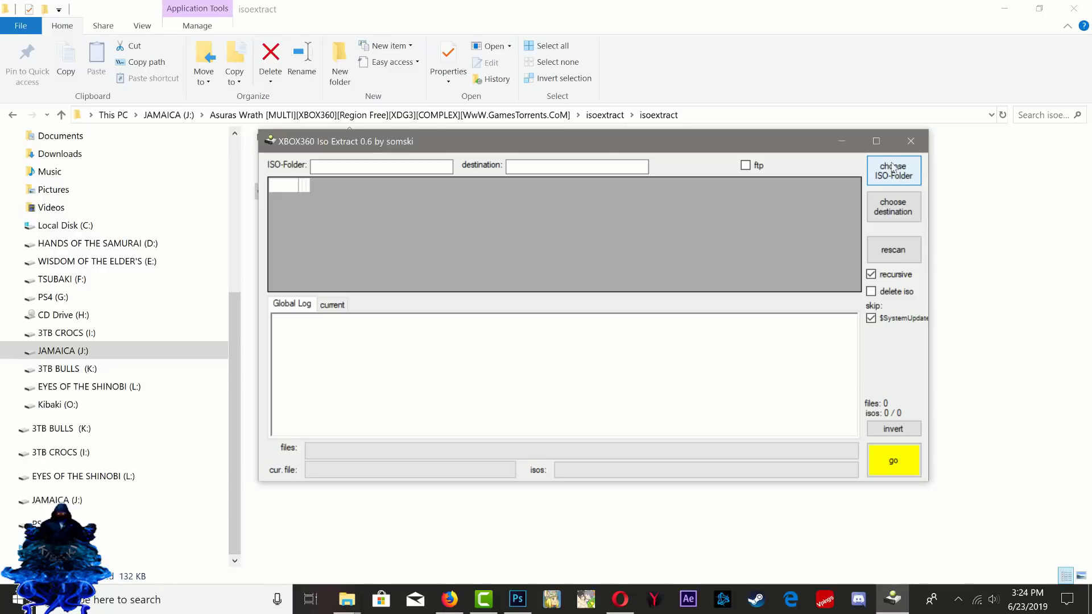
- Choose the complex-asura folder as the ISO-Folder so complex-asura.iso gets listed
{"action": "left_click", "coordinate": [892, 167]}
{"action": "left_click", "coordinate": [882, 166]}
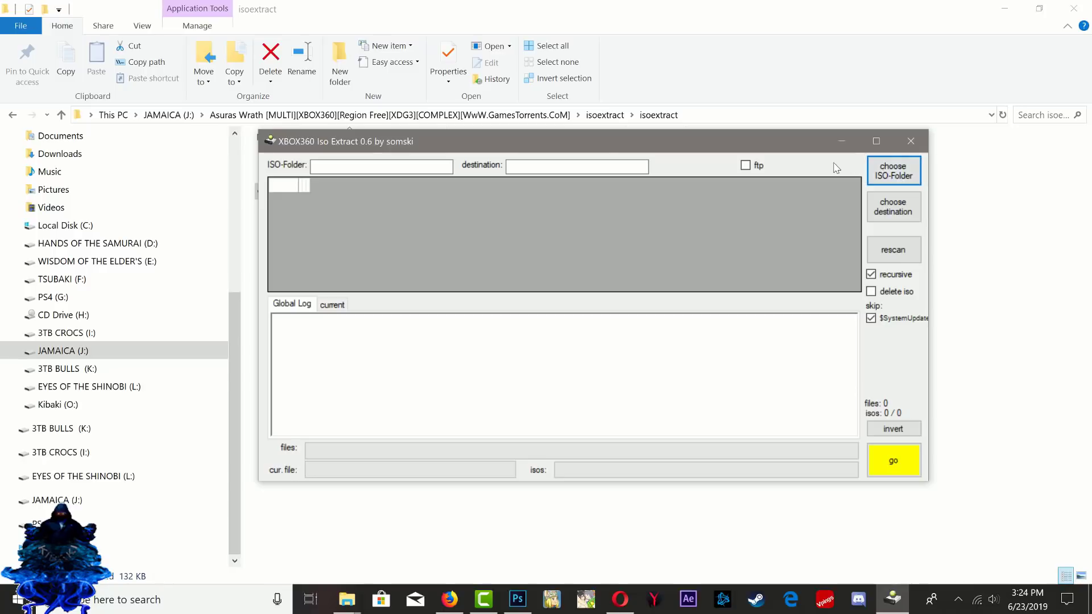
{"action": "left_click", "coordinate": [905, 178]}
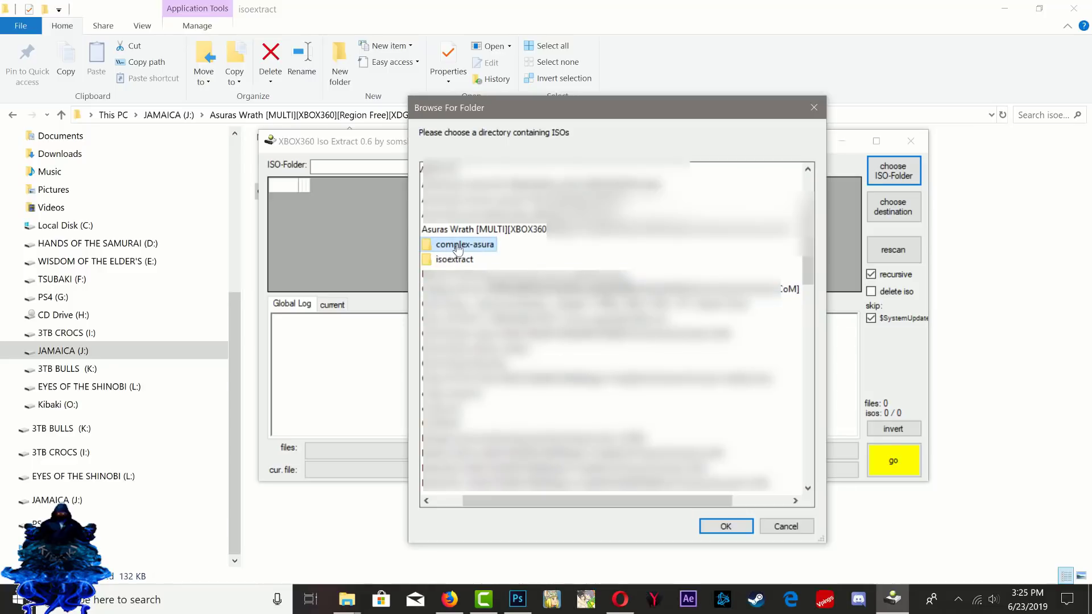
{"action": "left_click", "coordinate": [719, 527]}
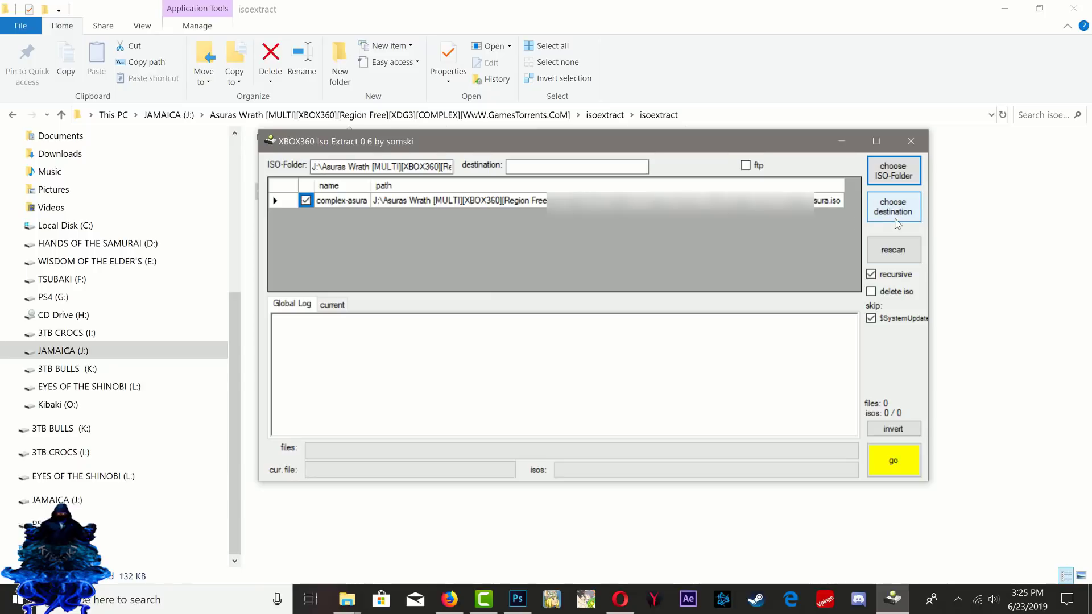
{"action": "left_click_drag", "start_coordinate": [711, 145], "coordinate": [819, 125]}
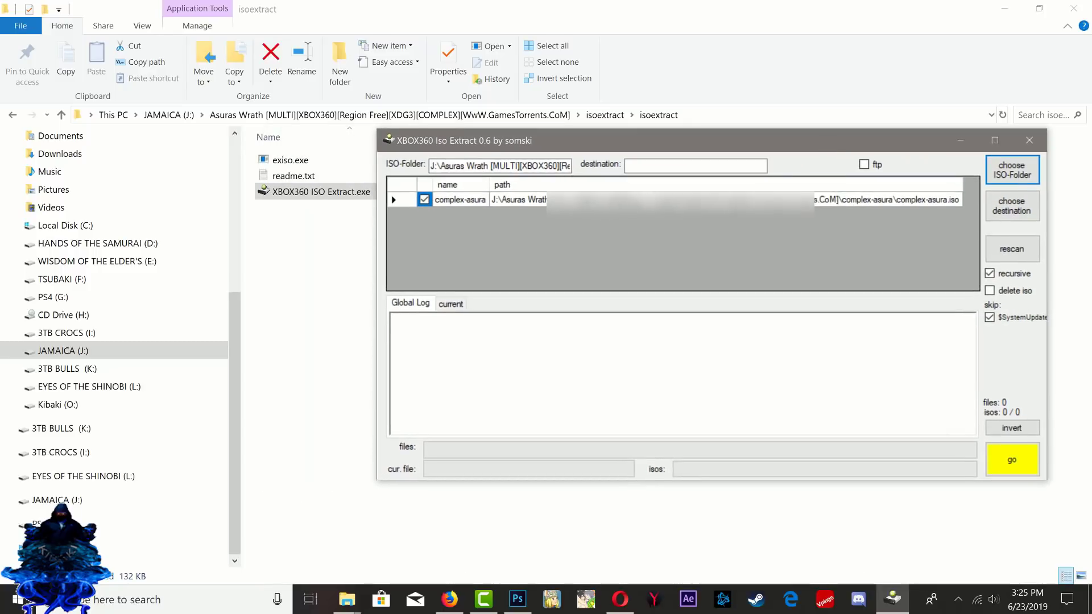
- In File Explorer, navigate back up to the Asuras Wrath folder and open complex-asura
{"action": "left_click", "coordinate": [318, 284]}
{"action": "left_click", "coordinate": [317, 285]}
{"action": "left_click", "coordinate": [12, 115]}
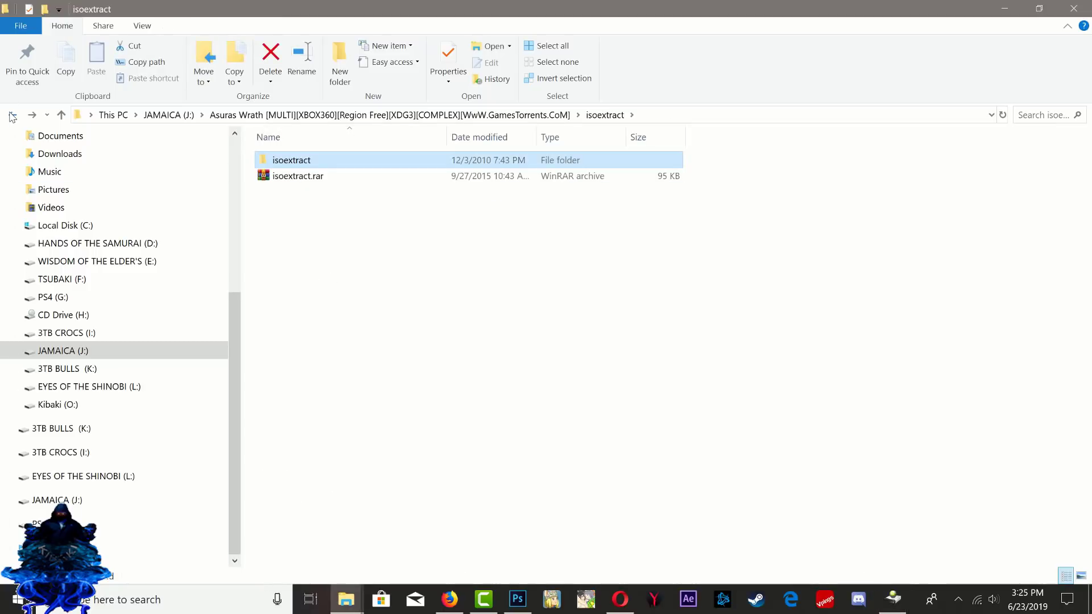
{"action": "left_click", "coordinate": [13, 115]}
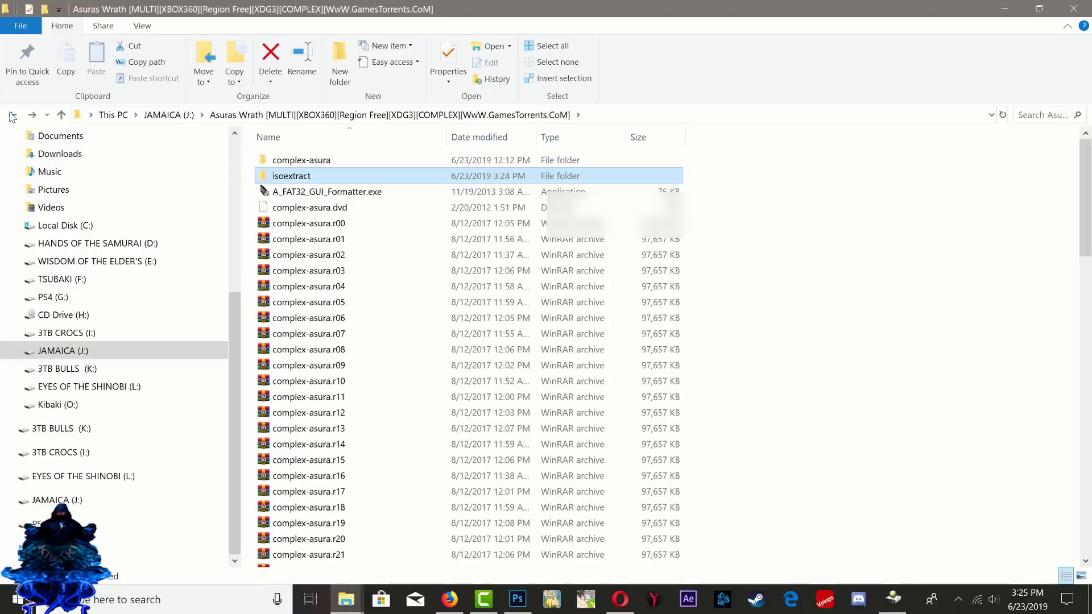
{"action": "double_click", "coordinate": [312, 162]}
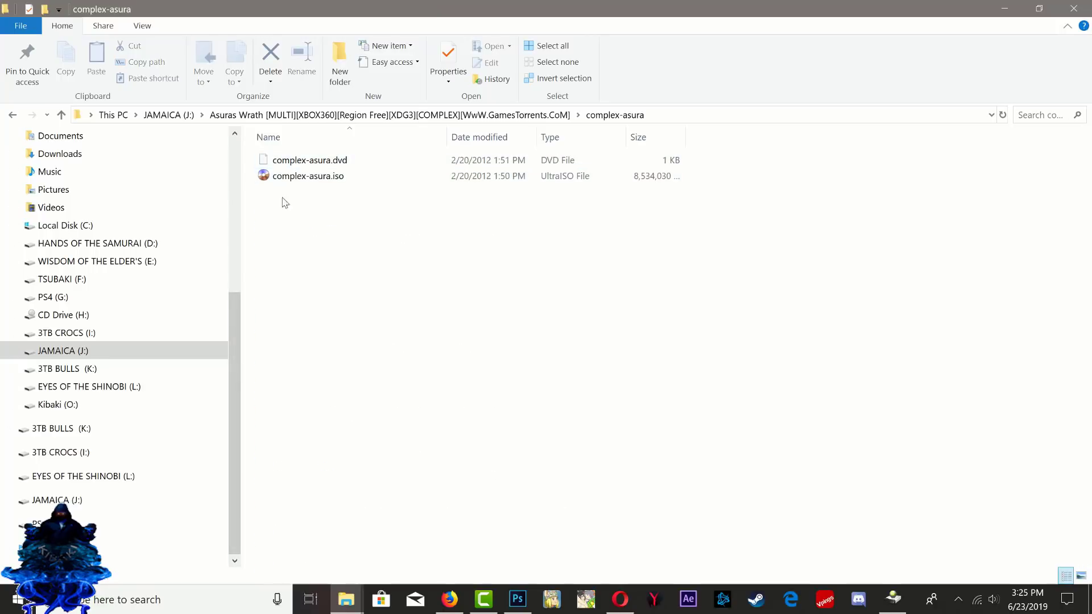
- Set complex-asura as XBOX360 Iso Extract's destination folder
{"action": "left_click", "coordinate": [894, 599]}
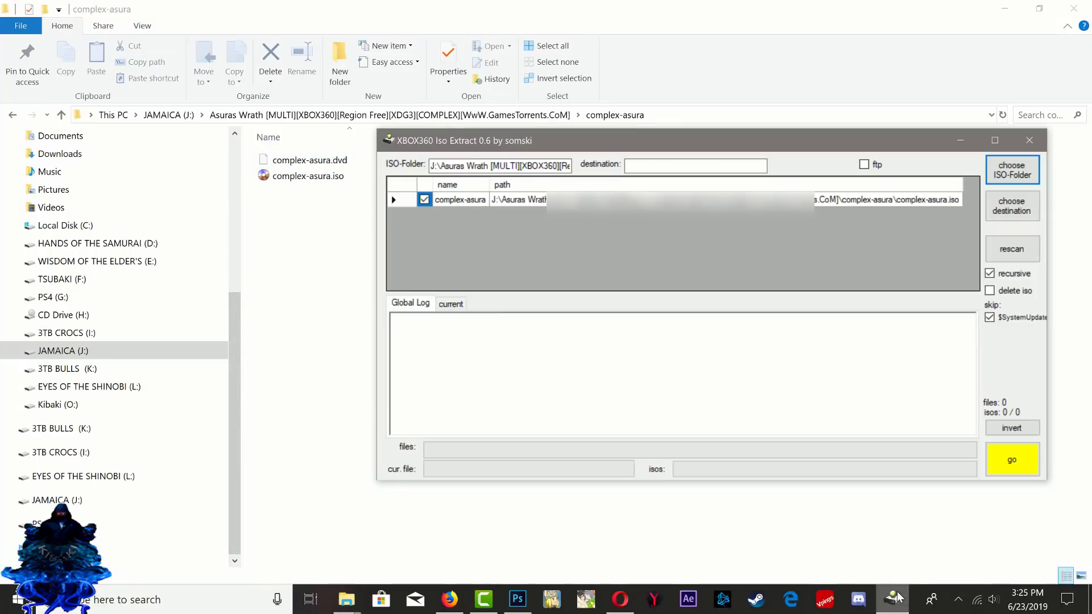
{"action": "left_click", "coordinate": [1015, 213]}
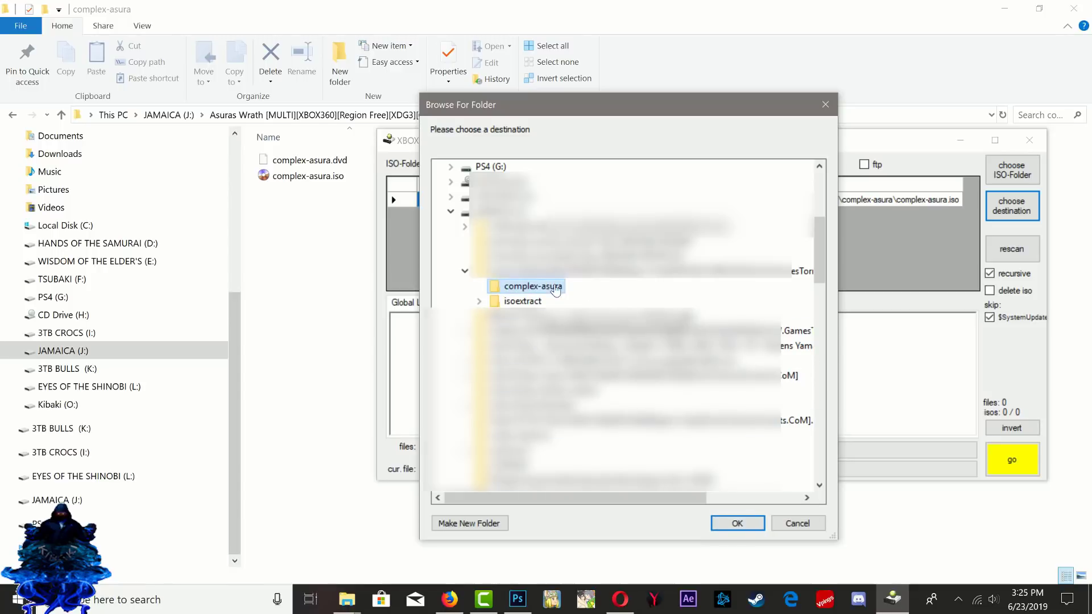
{"action": "left_click_drag", "start_coordinate": [660, 480], "coordinate": [666, 510]}
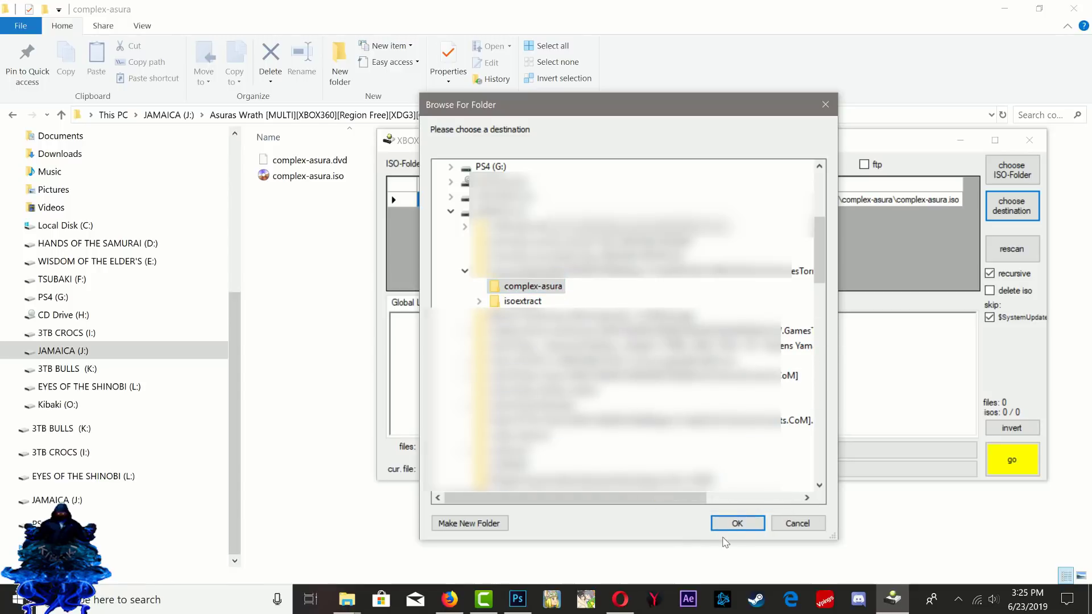
{"action": "left_click", "coordinate": [728, 523]}
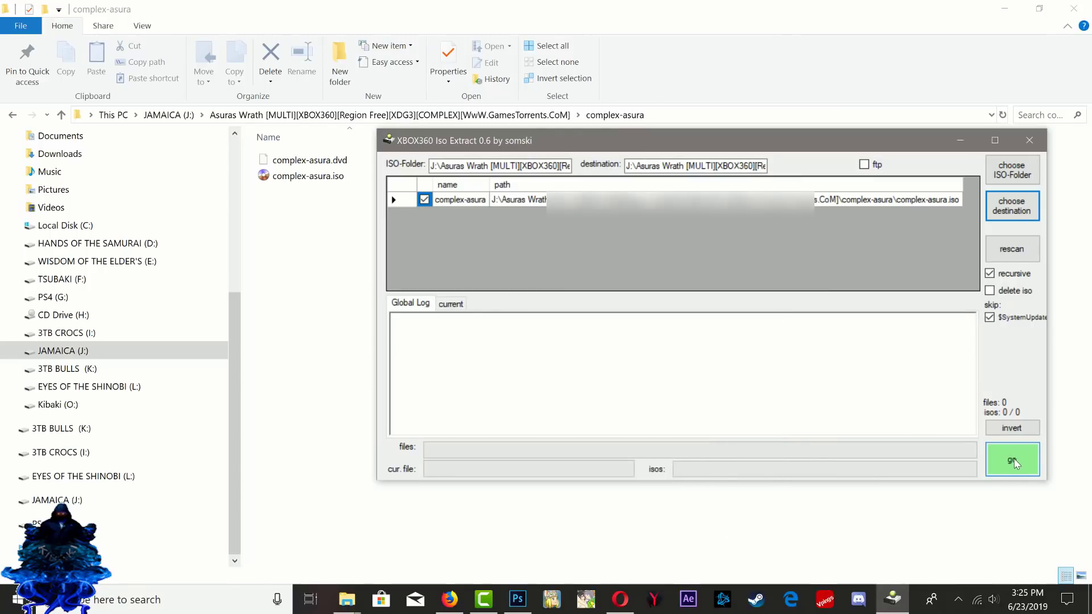
- Start extracting complex-asura.iso and let all 2324 files and 1 ISO finish
{"action": "left_click", "coordinate": [1012, 467]}
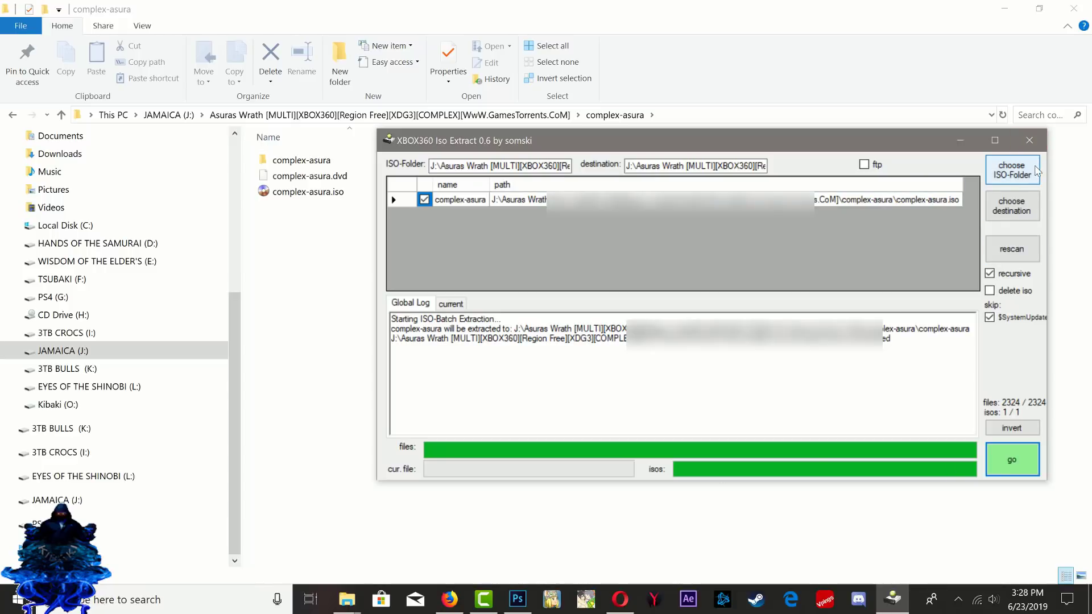
- Close the extractor, review the four extracted game files, and return to complex-asura
{"action": "left_click", "coordinate": [1030, 141]}
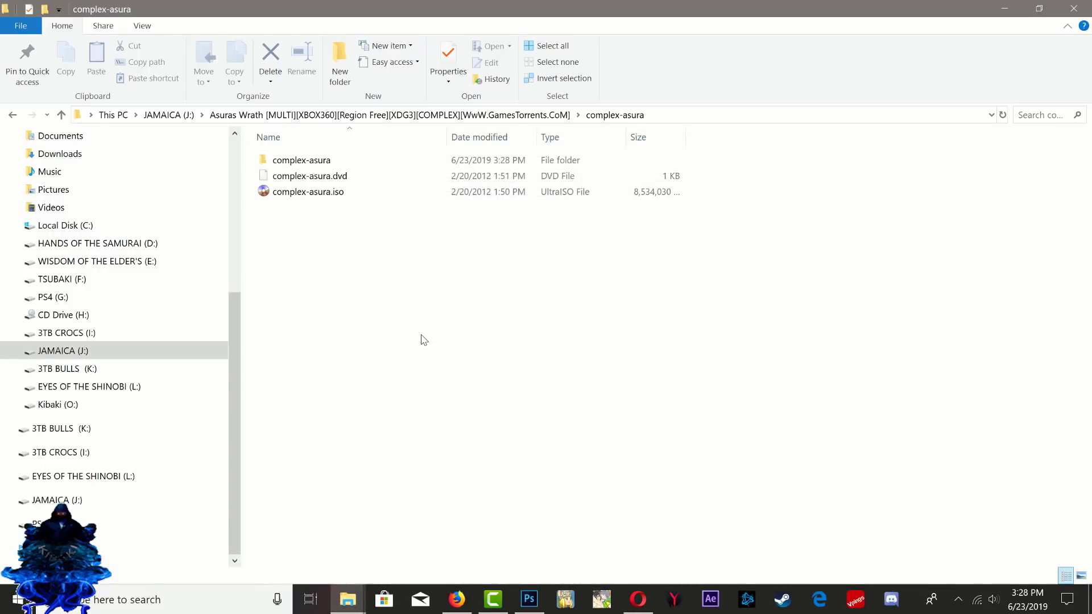
{"action": "double_click", "coordinate": [295, 162]}
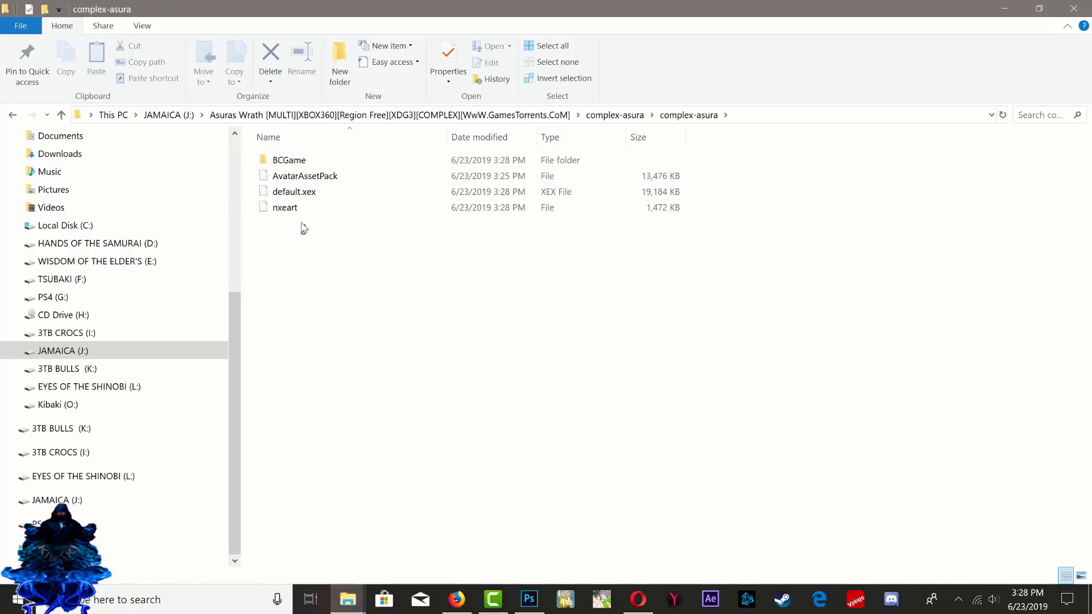
{"action": "left_click_drag", "start_coordinate": [305, 234], "coordinate": [290, 156]}
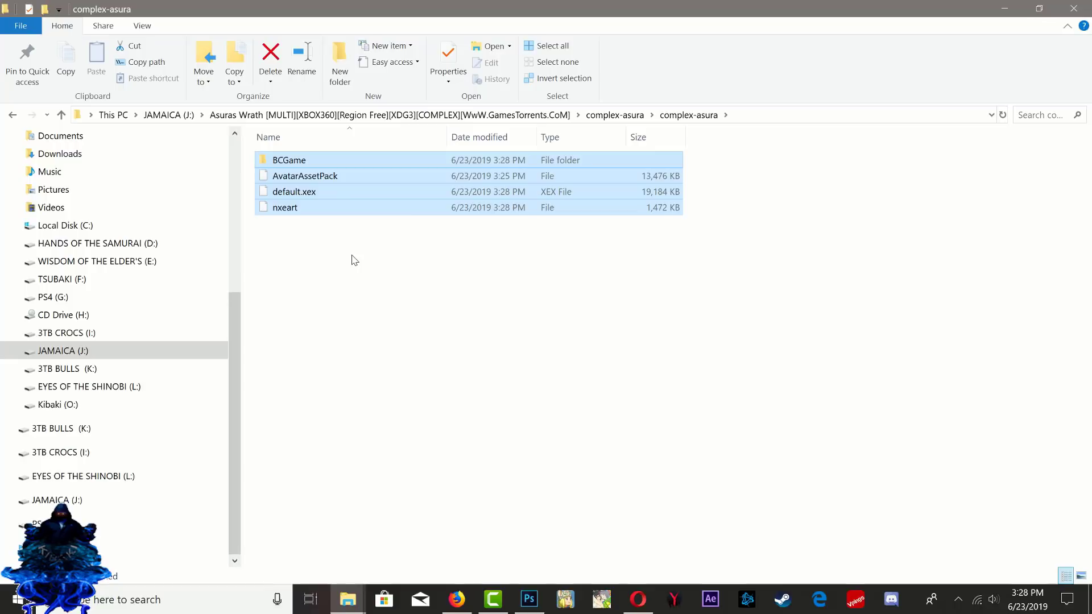
{"action": "left_click", "coordinate": [353, 259]}
{"action": "key", "text": "alt+Left"}
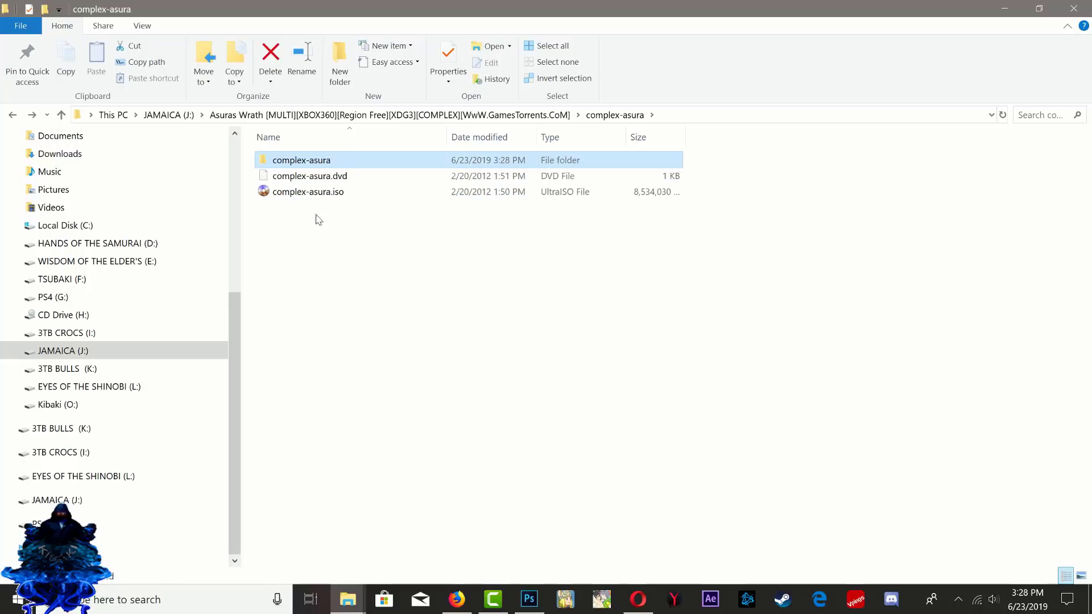
- Check complex-asura.iso's size and the extracted folder's size in its Properties
{"action": "left_click", "coordinate": [336, 195]}
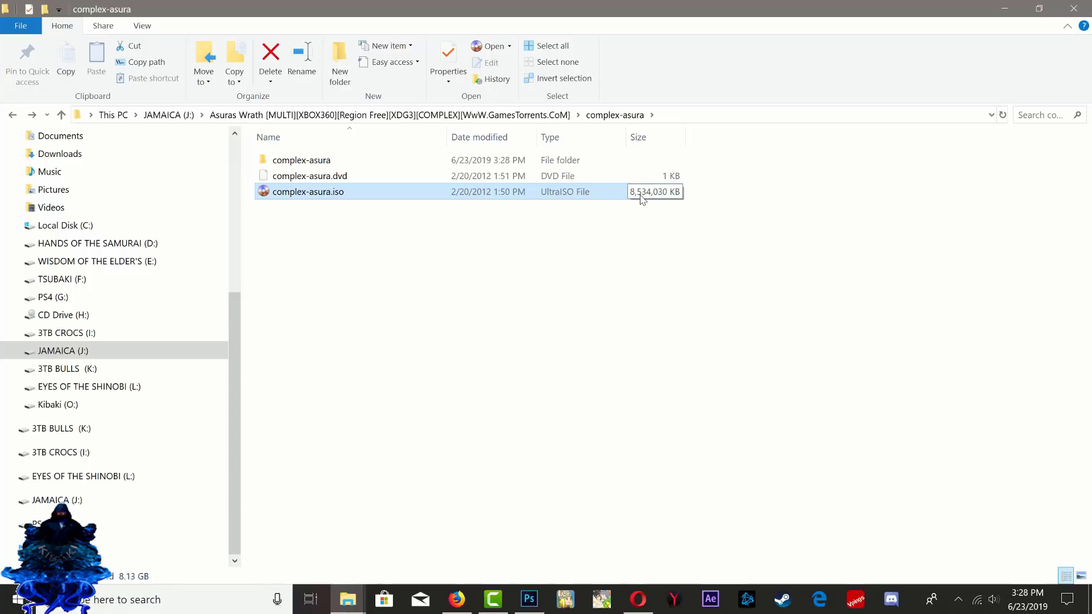
{"action": "left_click", "coordinate": [419, 276]}
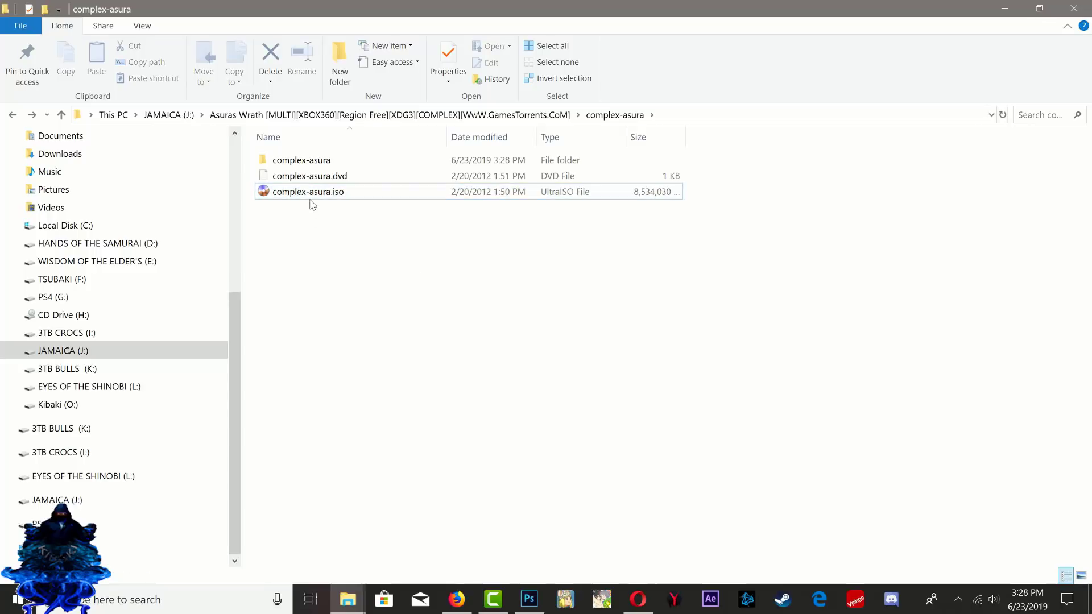
{"action": "right_click", "coordinate": [313, 165]}
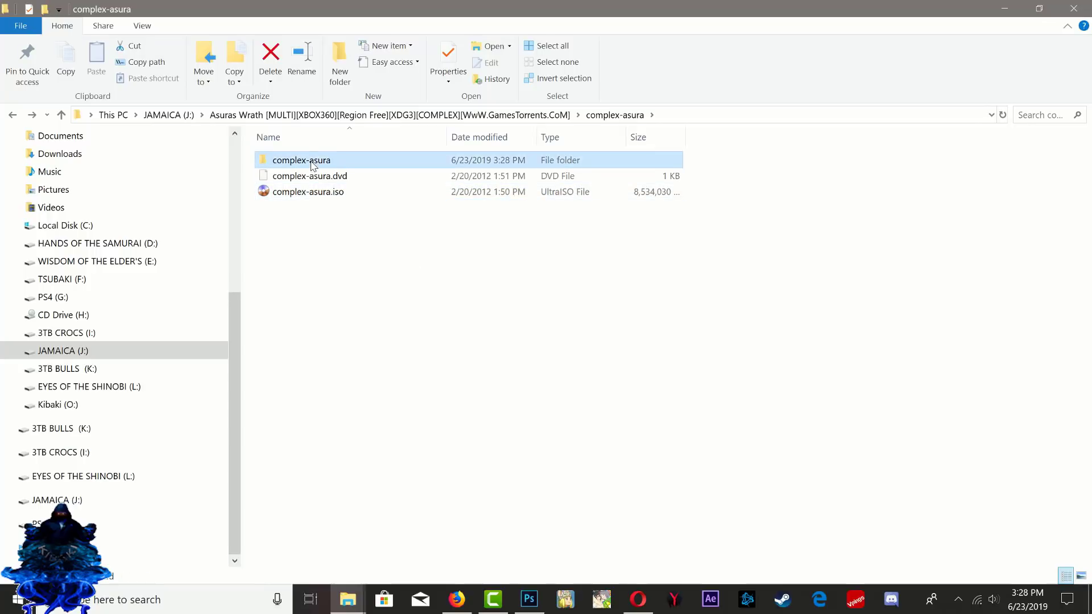
{"action": "left_click", "coordinate": [342, 571]}
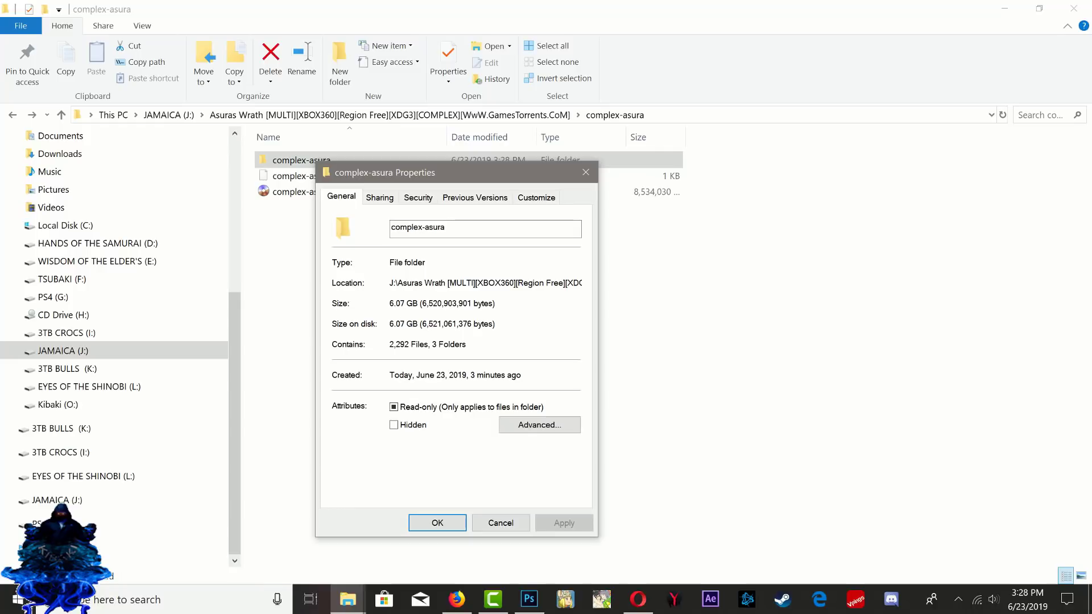
{"action": "left_click", "coordinate": [586, 172]}
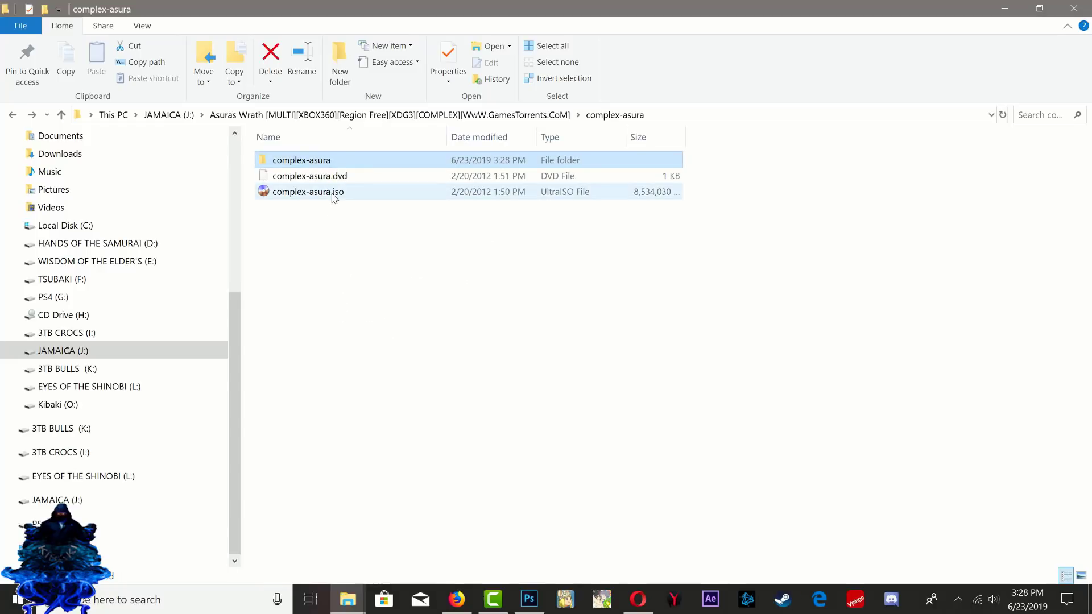
- Open the extracted complex-asura folder again to review its files, then go back up
{"action": "double_click", "coordinate": [309, 164]}
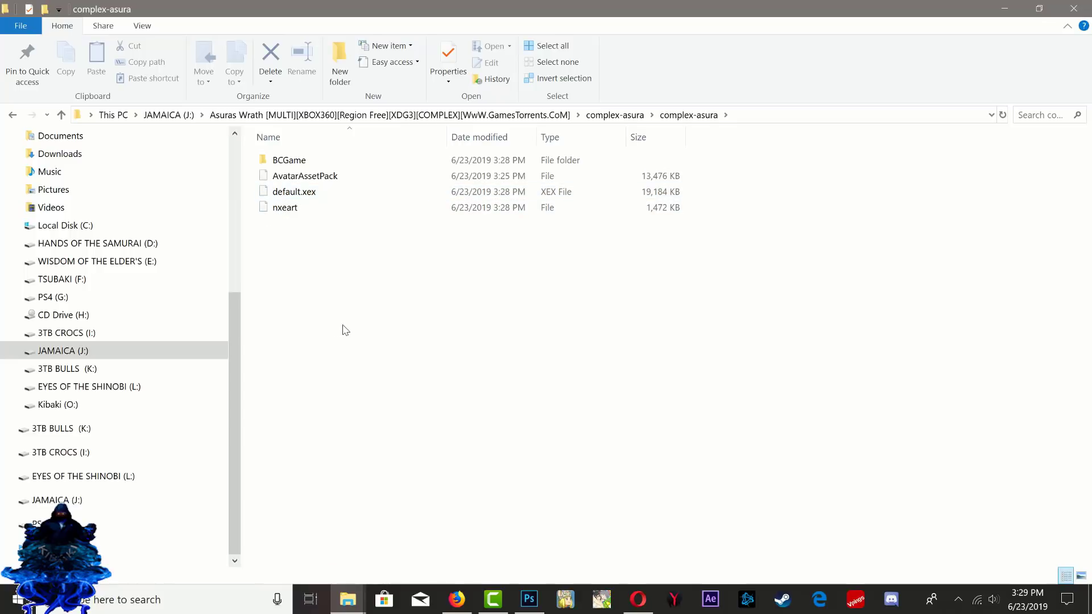
{"action": "left_click_drag", "start_coordinate": [308, 278], "coordinate": [302, 159]}
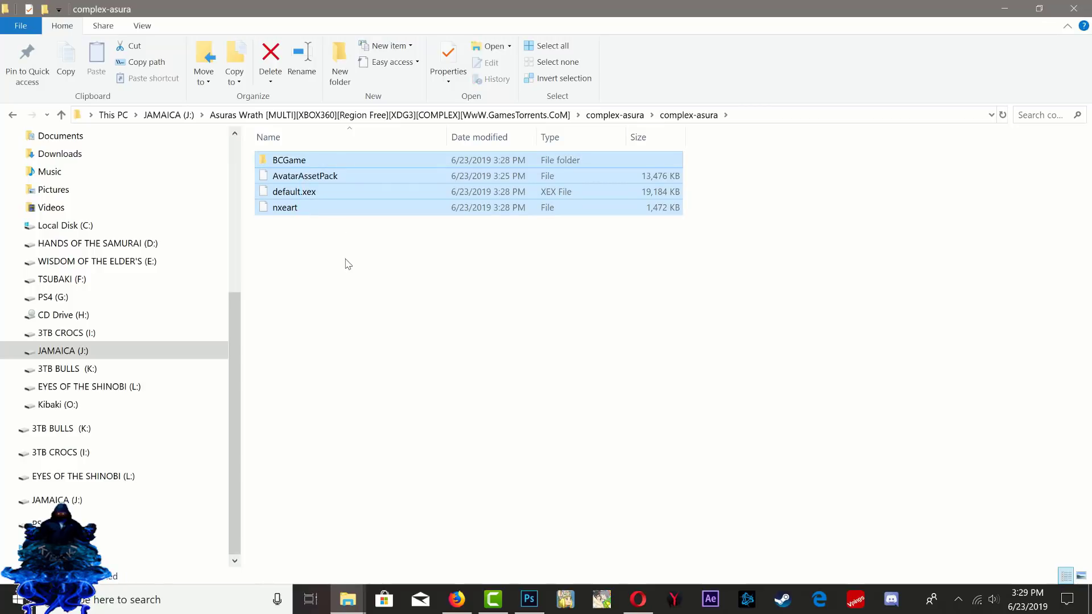
{"action": "left_click", "coordinate": [348, 264]}
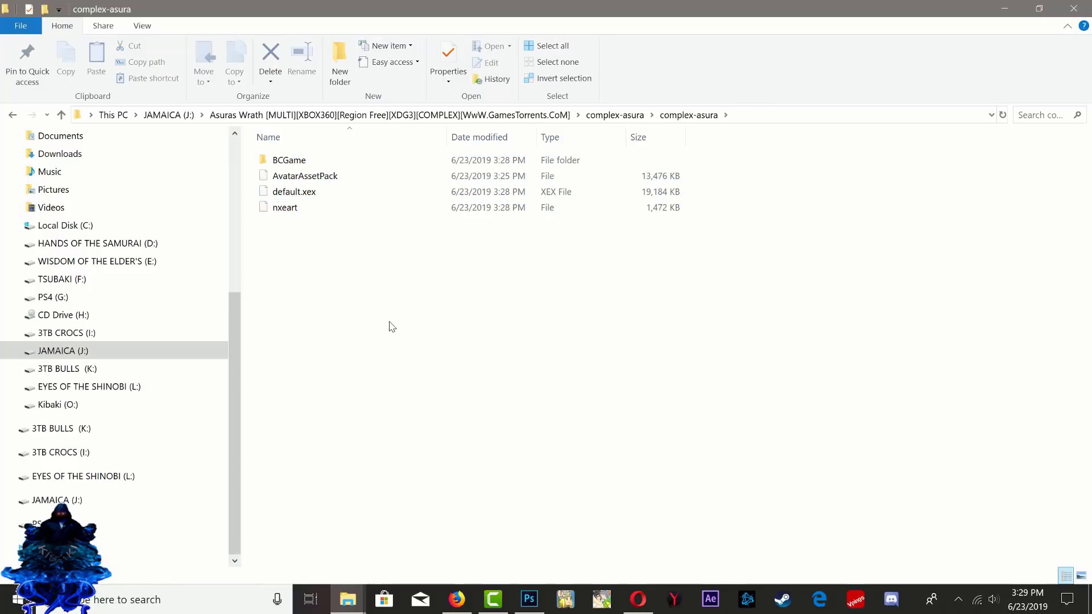
{"action": "key", "text": "BackSpace"}
- Create a new folder named '360 Games' at the root of the PS4 (G:) drive
{"action": "mouse_move", "coordinate": [341, 597]}
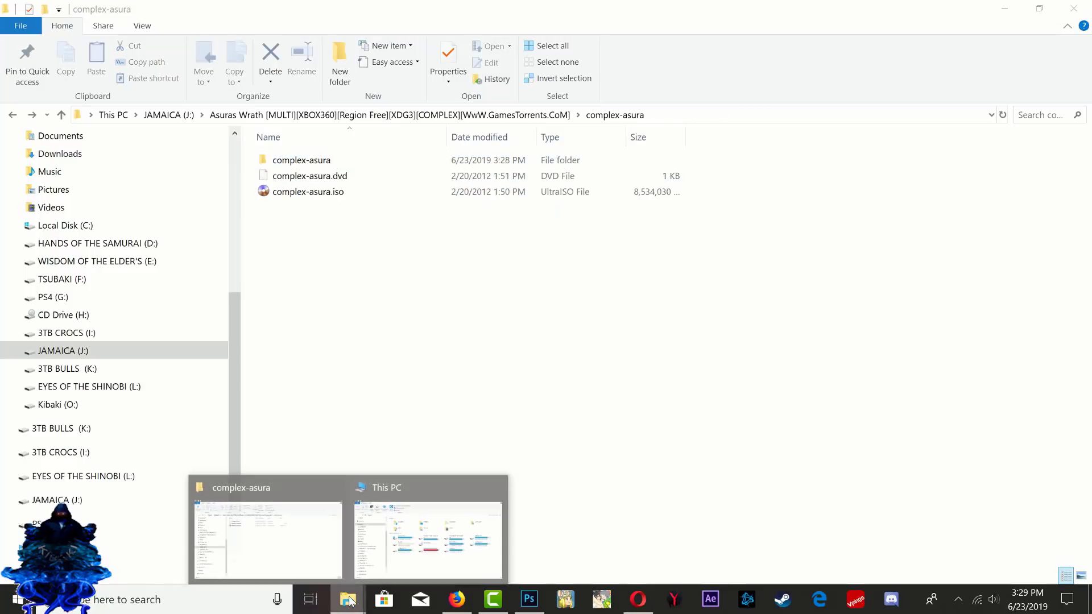
{"action": "left_click", "coordinate": [410, 569]}
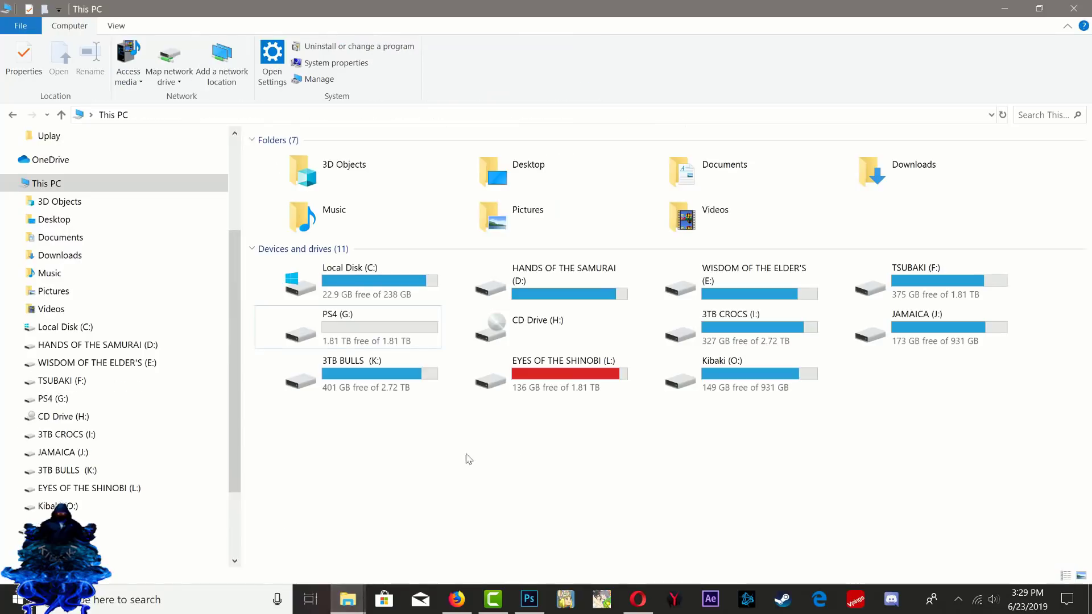
{"action": "double_click", "coordinate": [371, 335]}
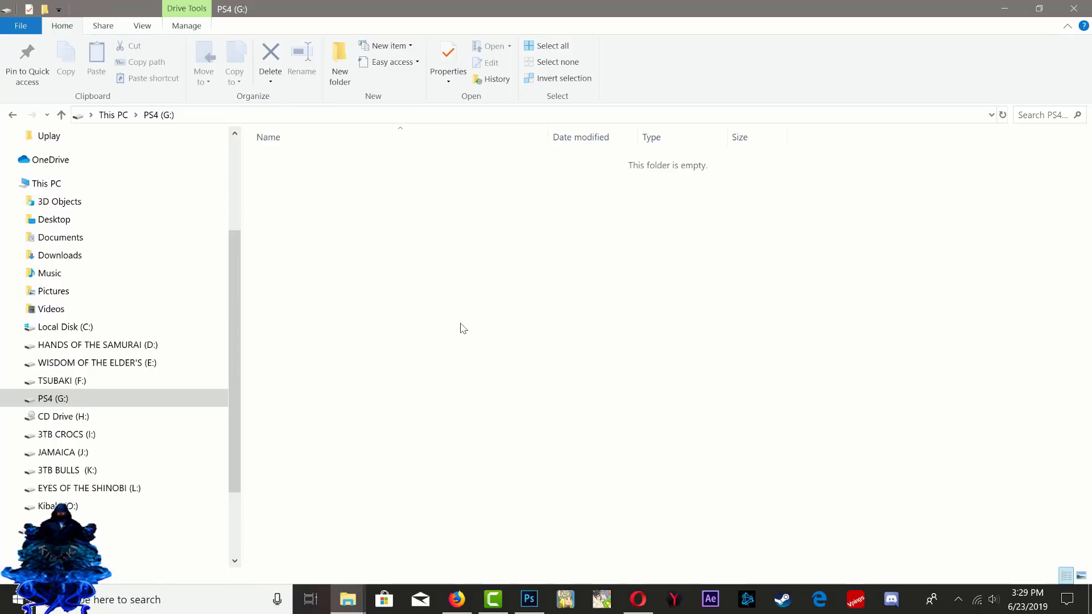
{"action": "right_click", "coordinate": [464, 329]}
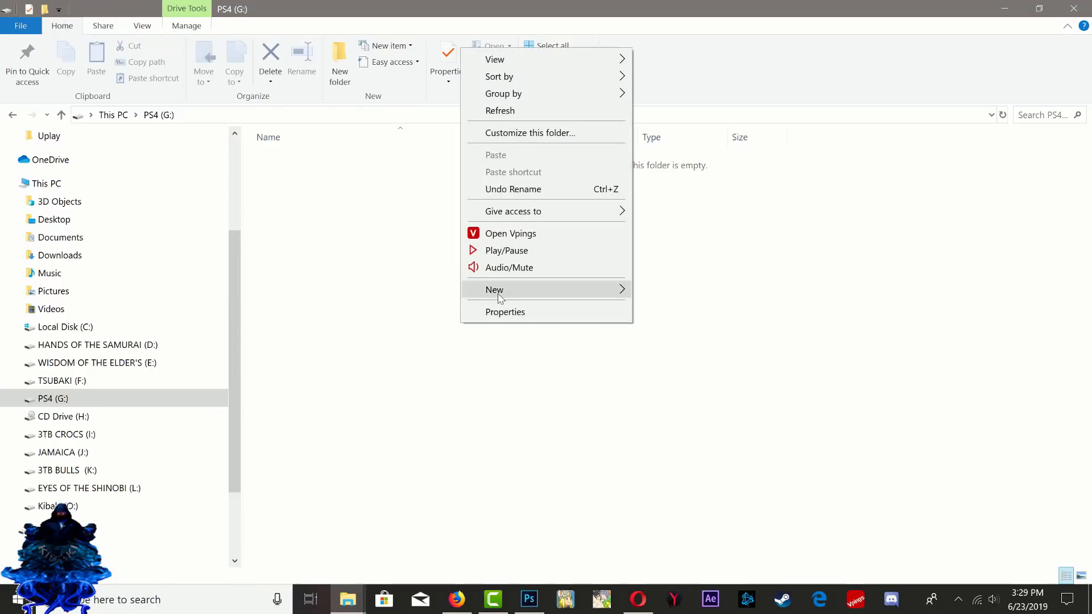
{"action": "mouse_move", "coordinate": [499, 299]}
{"action": "left_click", "coordinate": [685, 292]}
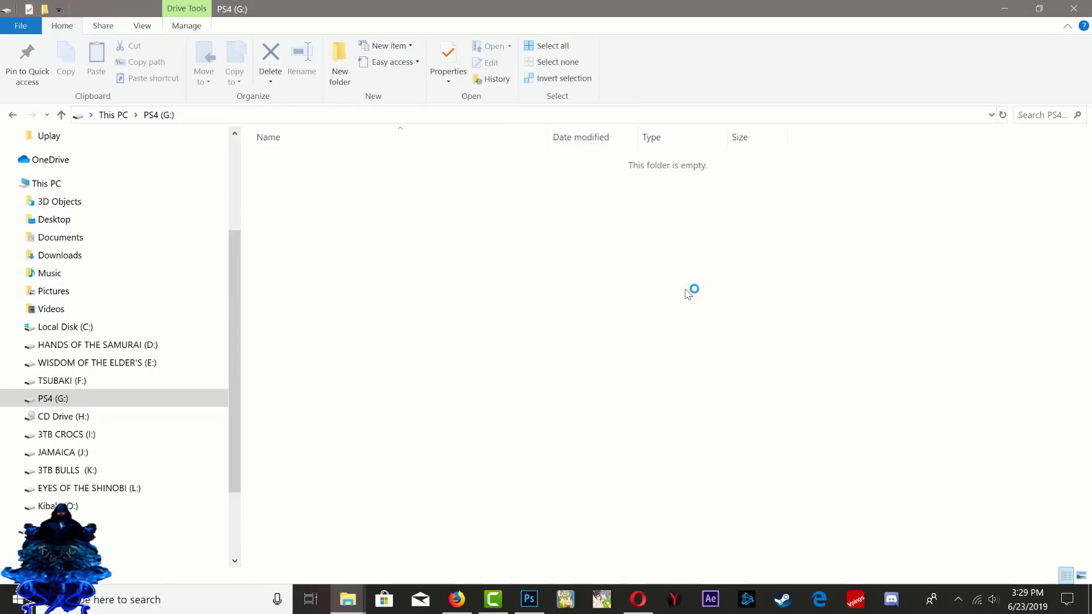
{"action": "type", "text": "3"}
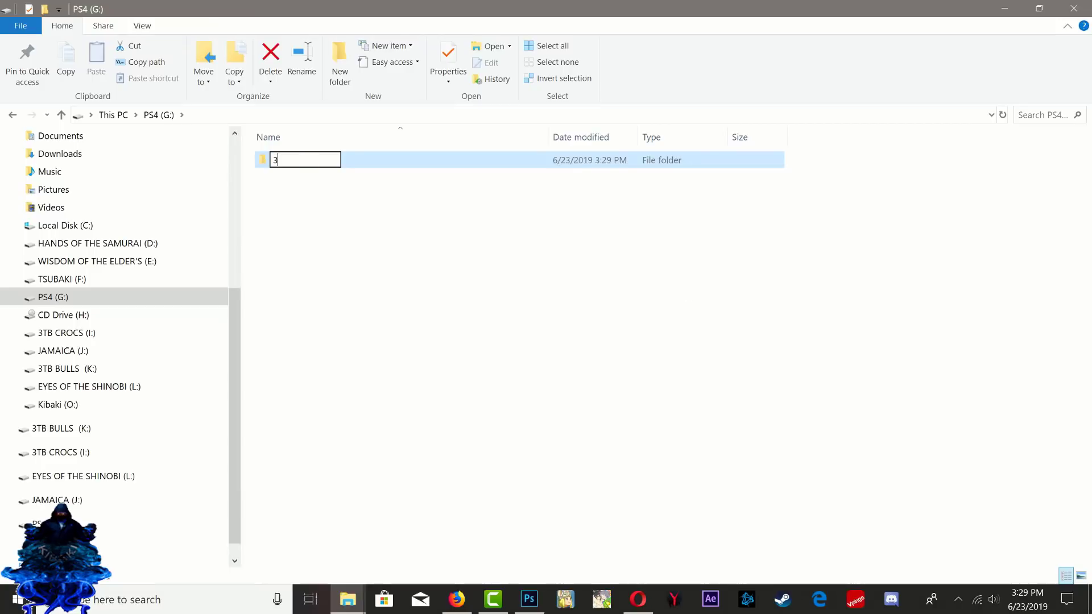
{"action": "type", "text": "60Games"}
{"action": "key", "text": "Return"}
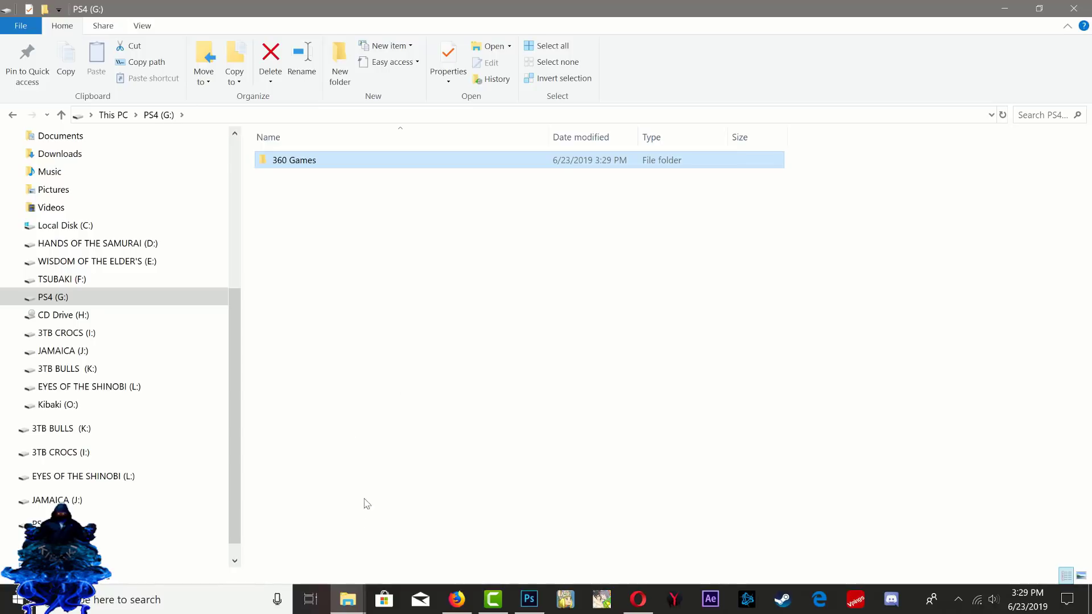
{"action": "left_click_drag", "start_coordinate": [451, 9], "coordinate": [757, 117]}
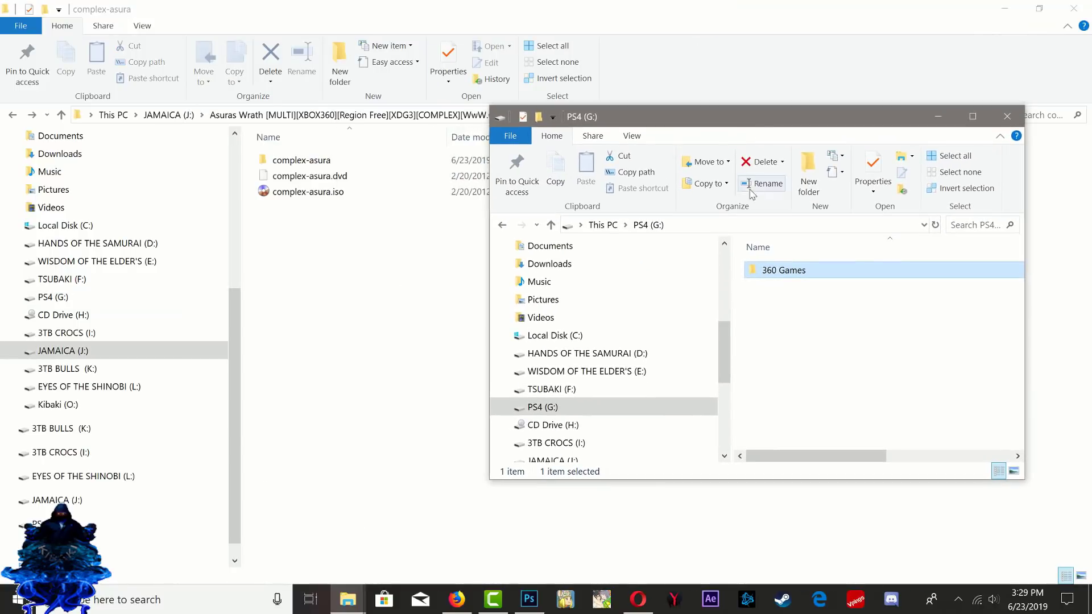
- Copy the extracted complex-asura folder
{"action": "left_click", "coordinate": [306, 163]}
{"action": "right_click", "coordinate": [307, 164]}
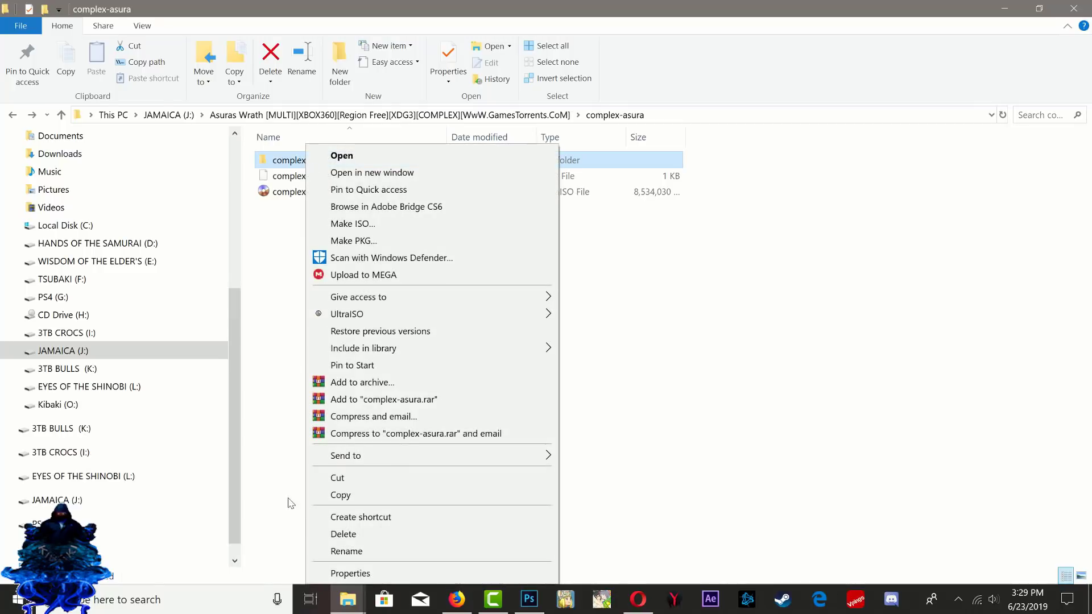
{"action": "left_click", "coordinate": [341, 495]}
- Paste complex-asura into G:\360 Games, then return to the G: drive root
{"action": "mouse_move", "coordinate": [362, 607]}
{"action": "left_click", "coordinate": [423, 561]}
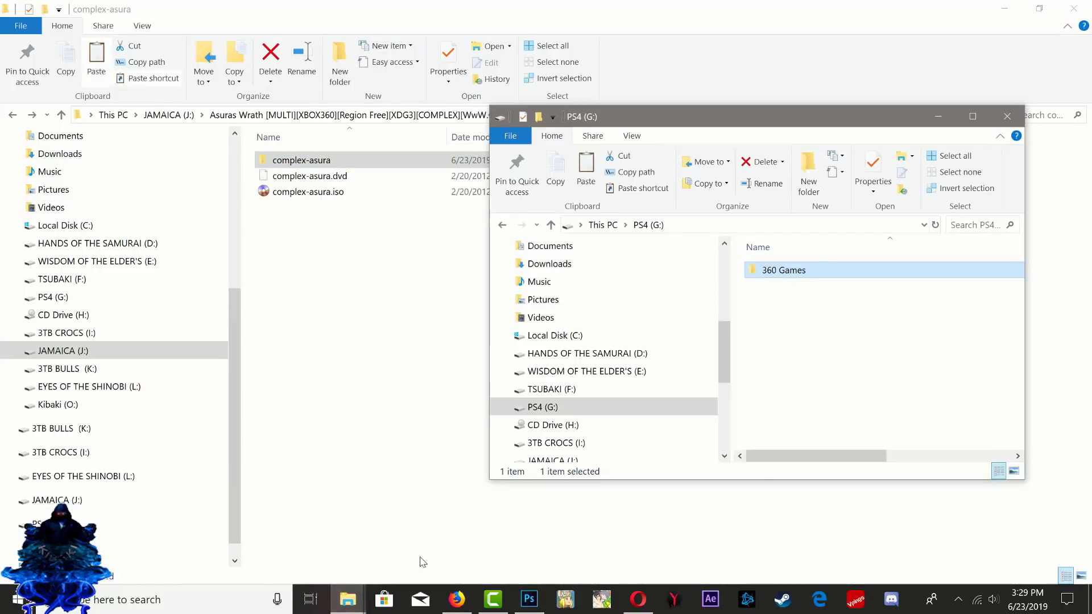
{"action": "double_click", "coordinate": [785, 271]}
{"action": "right_click", "coordinate": [849, 349]}
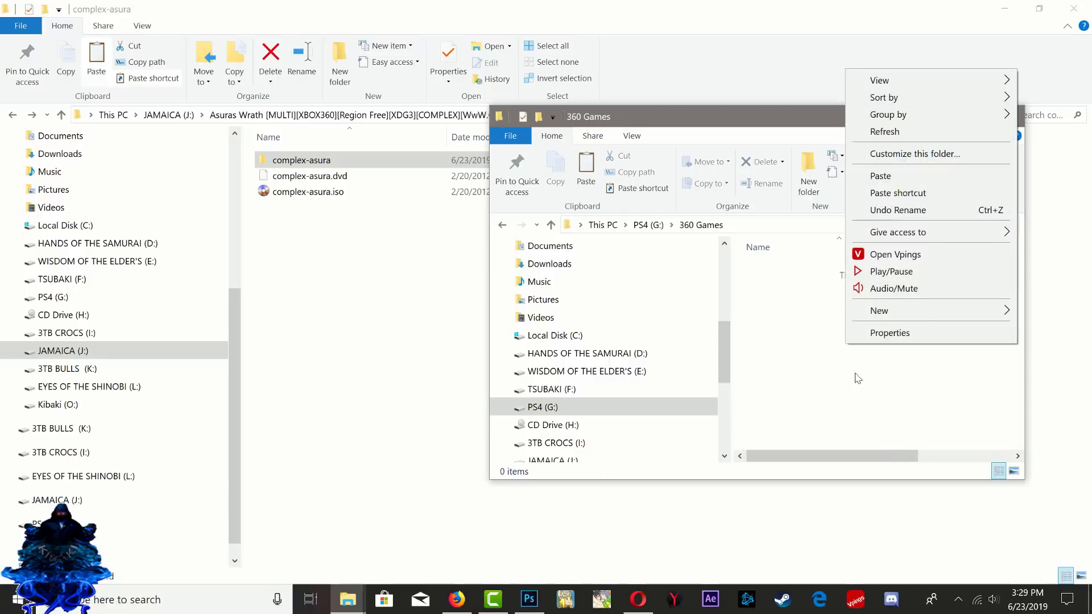
{"action": "left_click", "coordinate": [892, 181]}
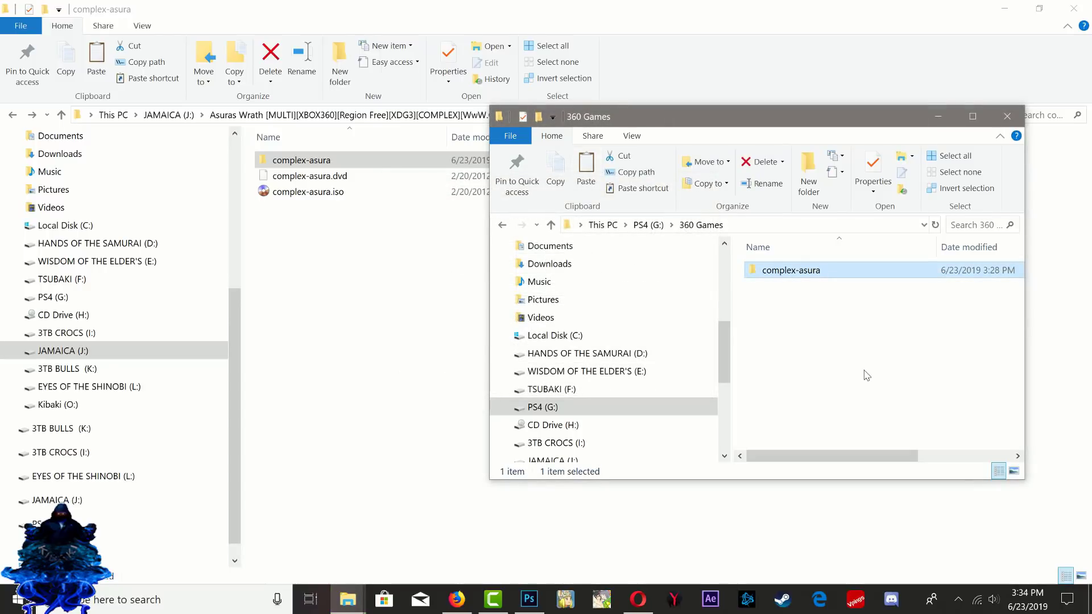
{"action": "left_click_drag", "start_coordinate": [836, 331], "coordinate": [907, 363]}
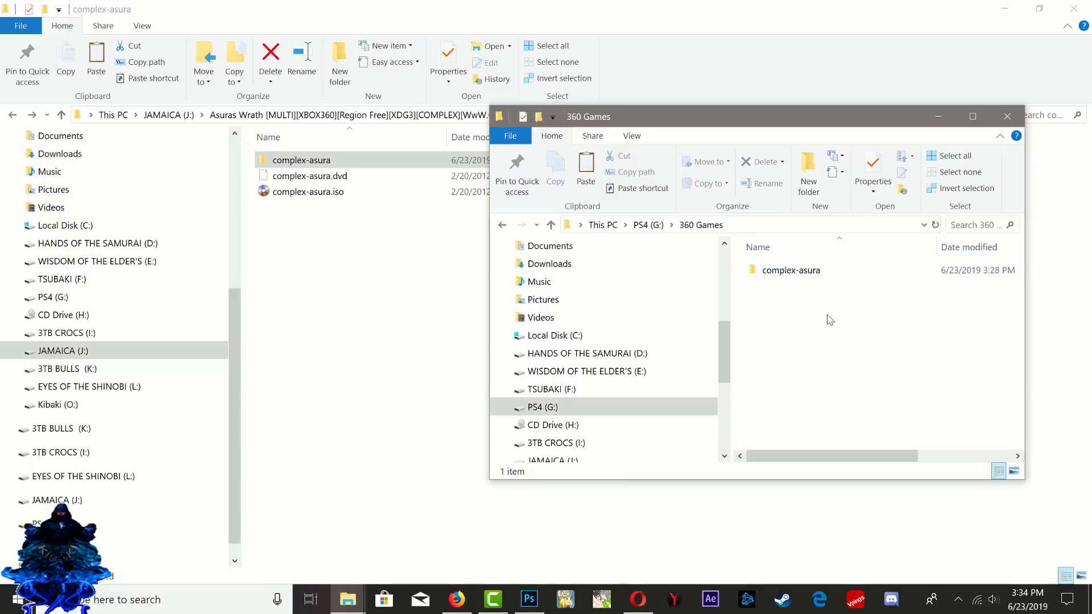
{"action": "key", "text": "BackSpace"}
{"action": "left_click_drag", "start_coordinate": [848, 317], "coordinate": [832, 337]}
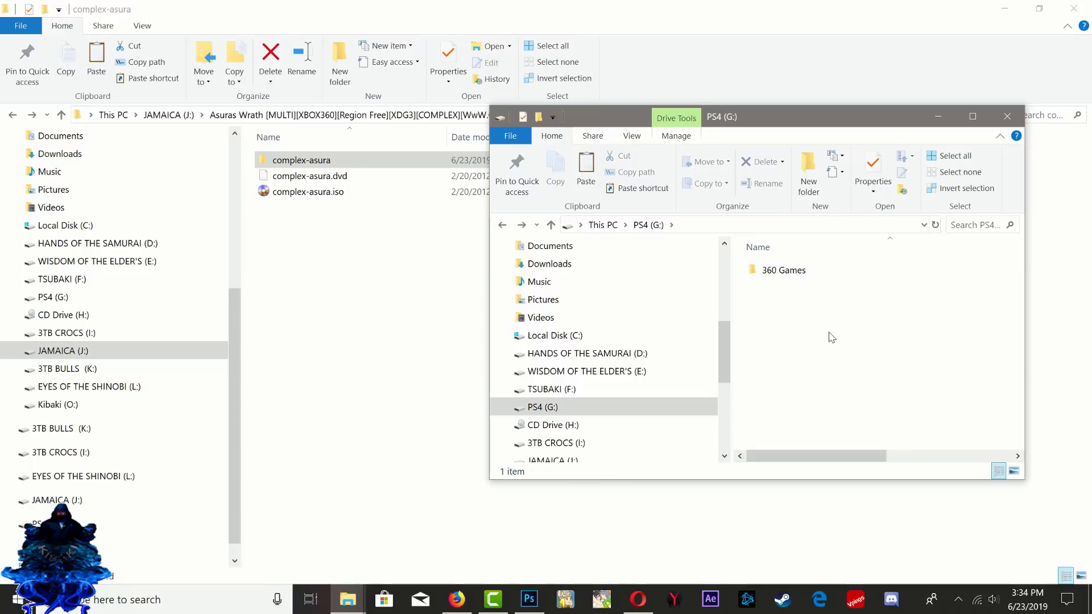
{"action": "left_click", "coordinate": [965, 605]}
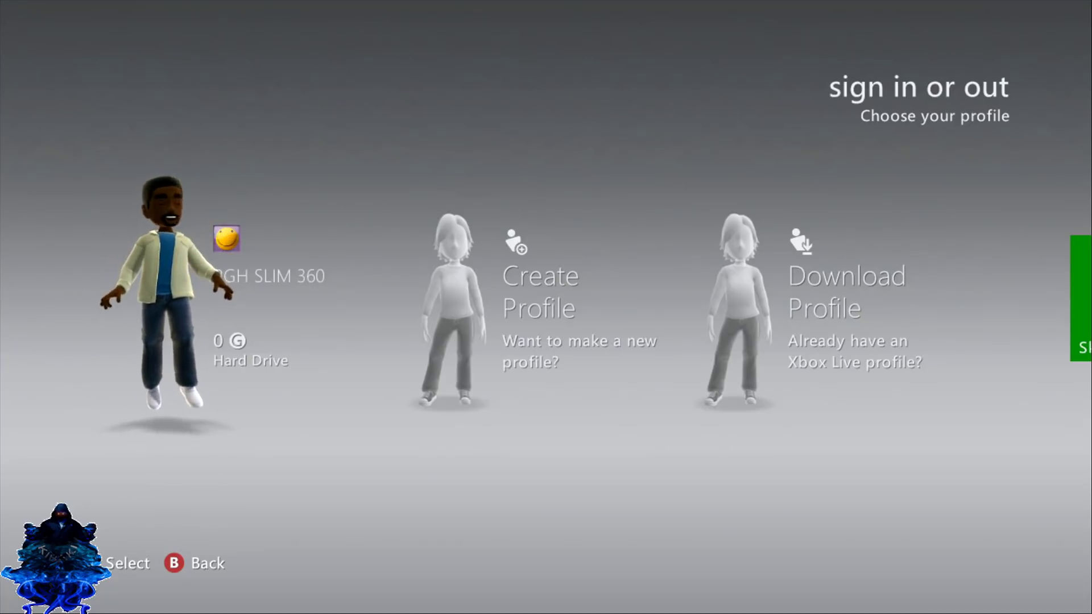
- Sign in with the existing profile, declining the Xbox Live connection
{"action": "key", "text": "Return"}
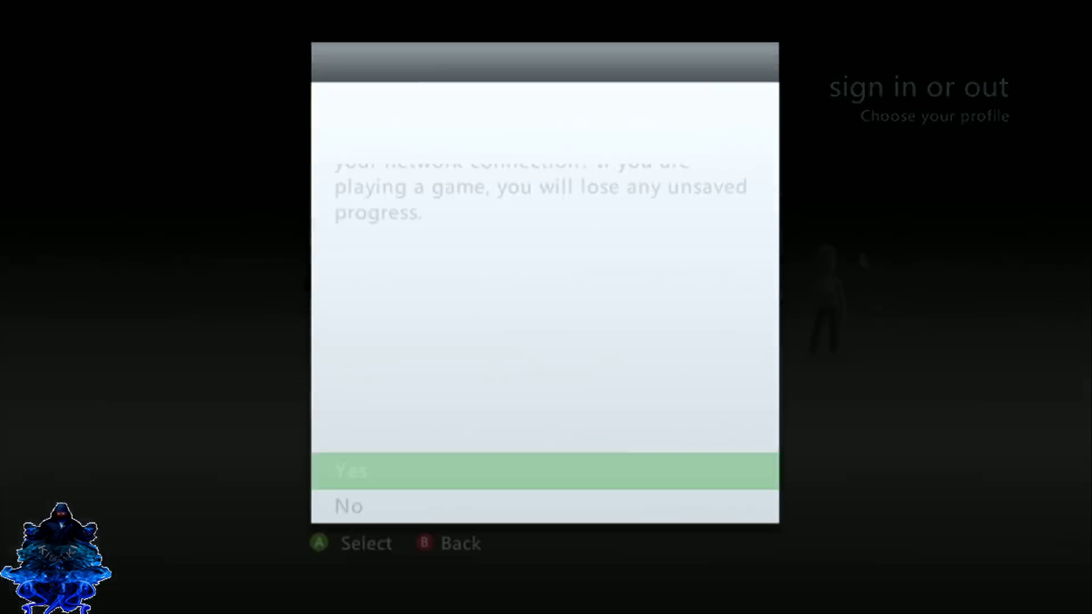
{"action": "key", "text": "Down"}
{"action": "key", "text": "Return"}
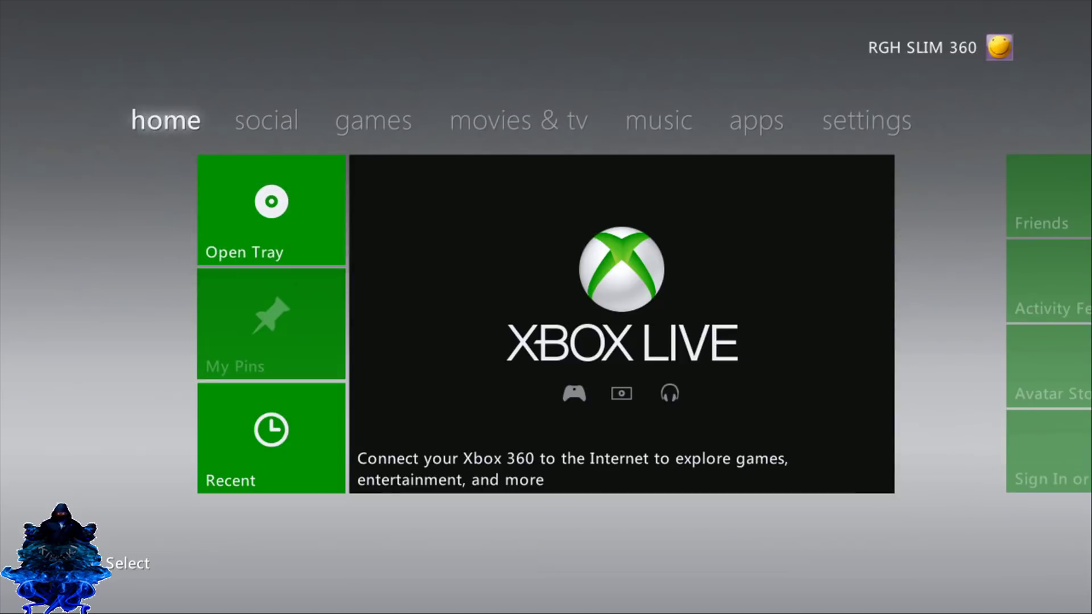
- Launch XeXMenu 1.2 from the dashboard's My Games list
{"action": "key", "text": "Right"}
{"action": "key", "text": "Right"}
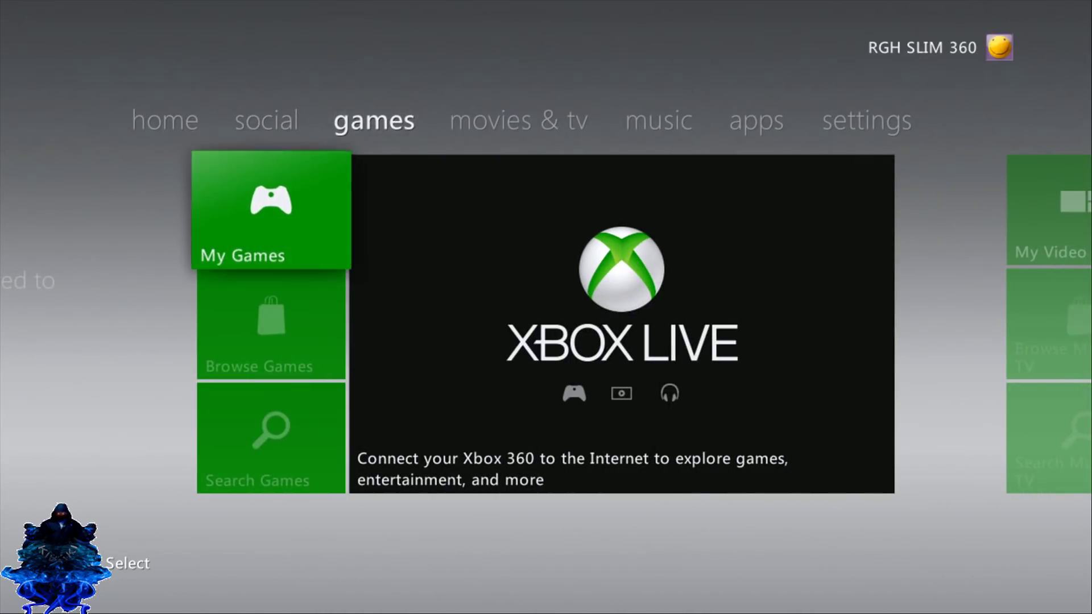
{"action": "key", "text": "Return"}
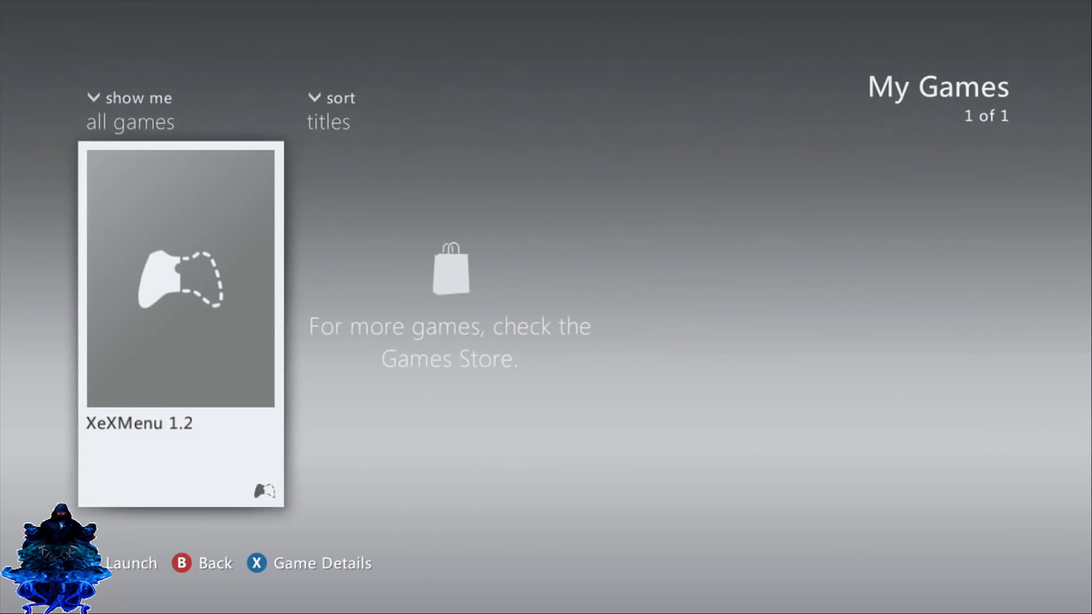
{"action": "key", "text": "Return"}
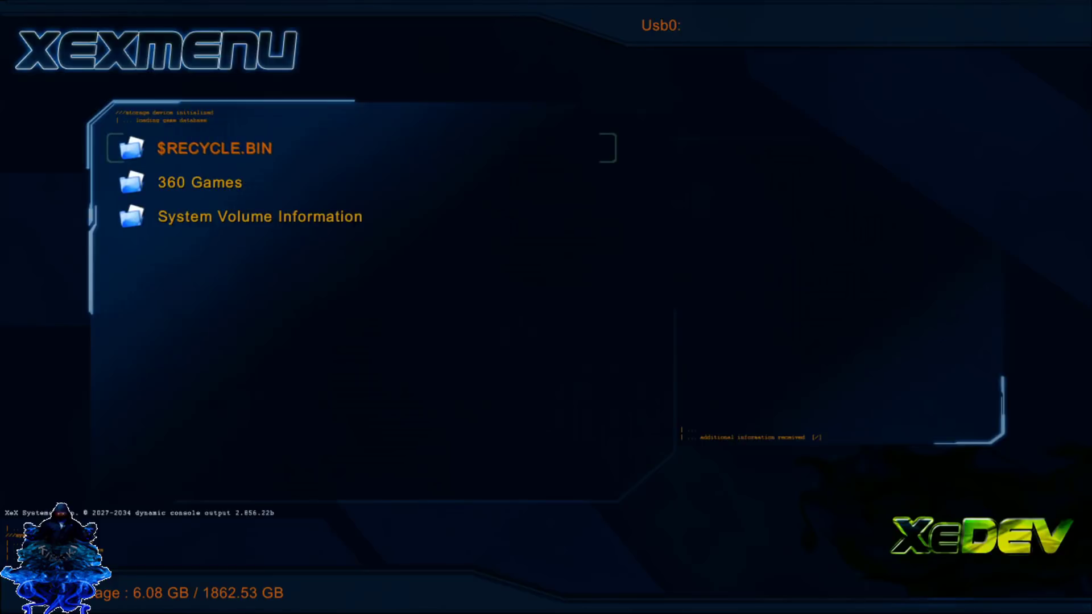
- In XeXMenu, open Usb0:\360 Games\complex-asura and highlight default.xex
{"action": "key", "text": "Down"}
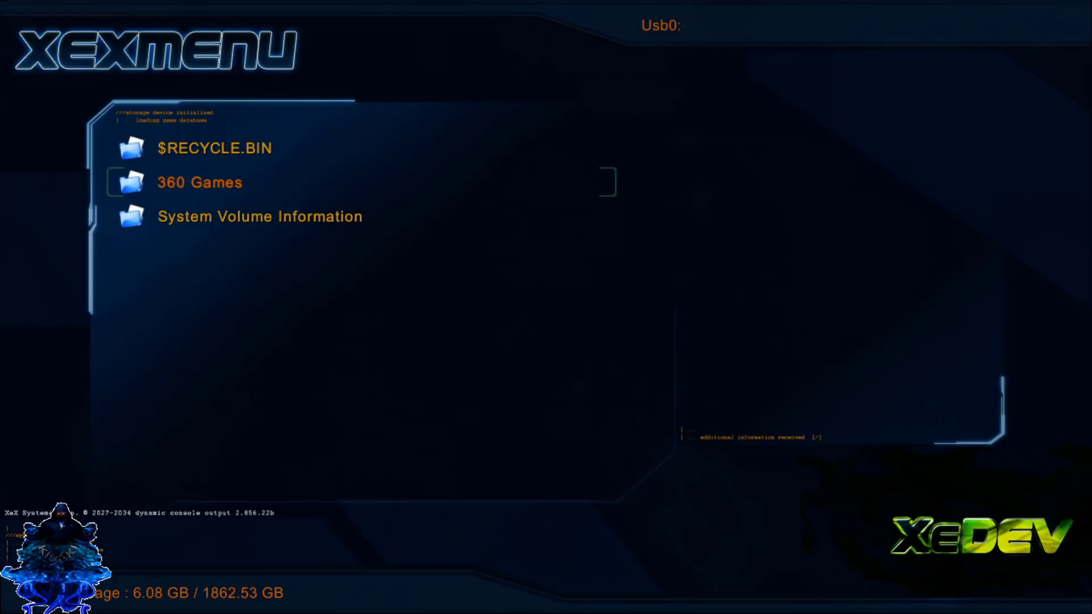
{"action": "key", "text": "Return"}
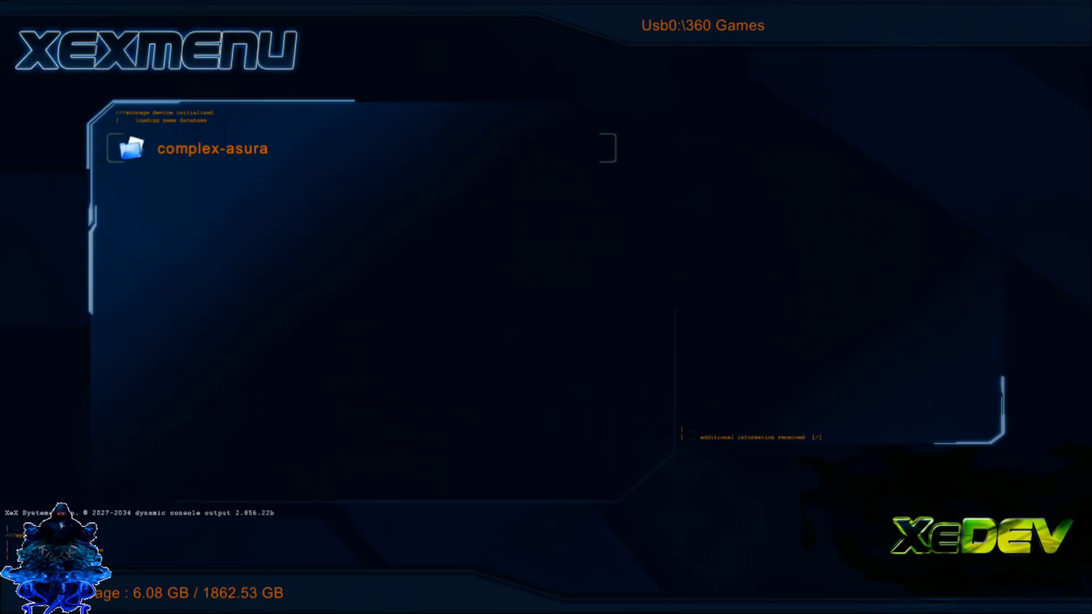
{"action": "key", "text": "Return"}
{"action": "key", "text": "Down"}
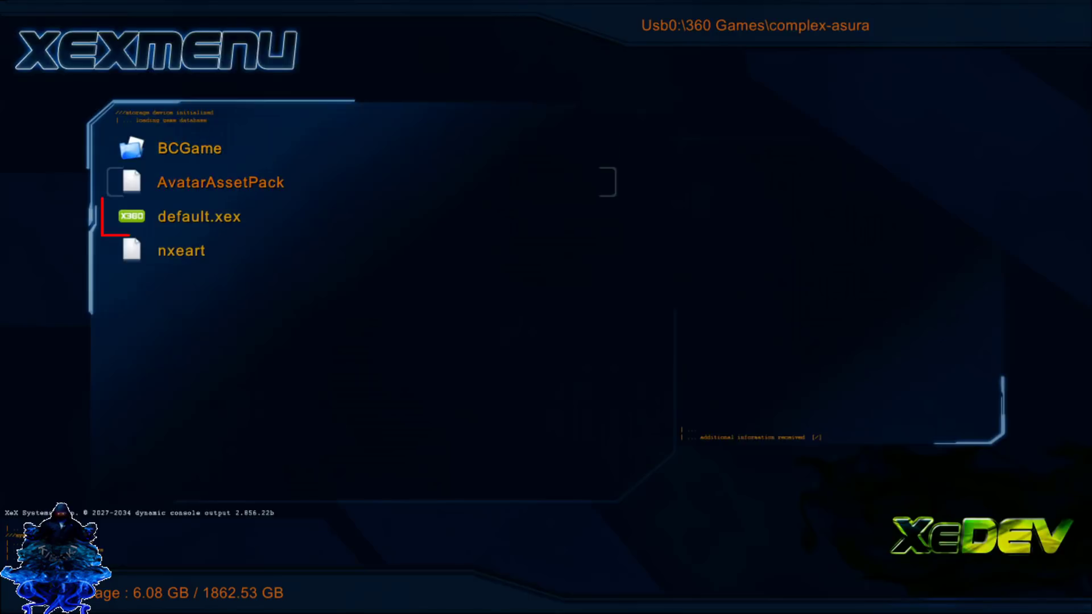
{"action": "key", "text": "Down"}
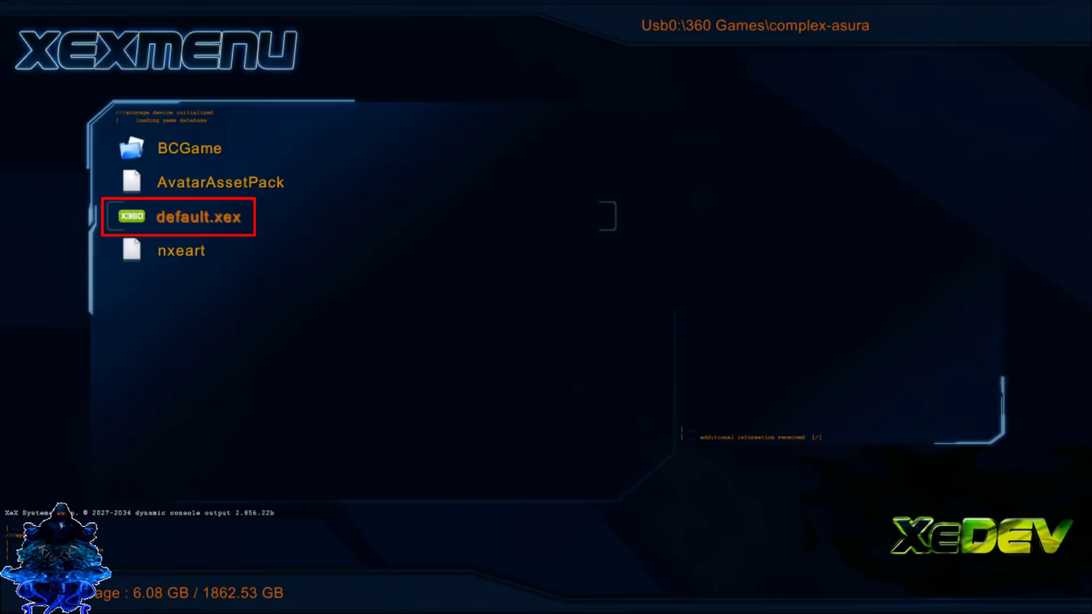